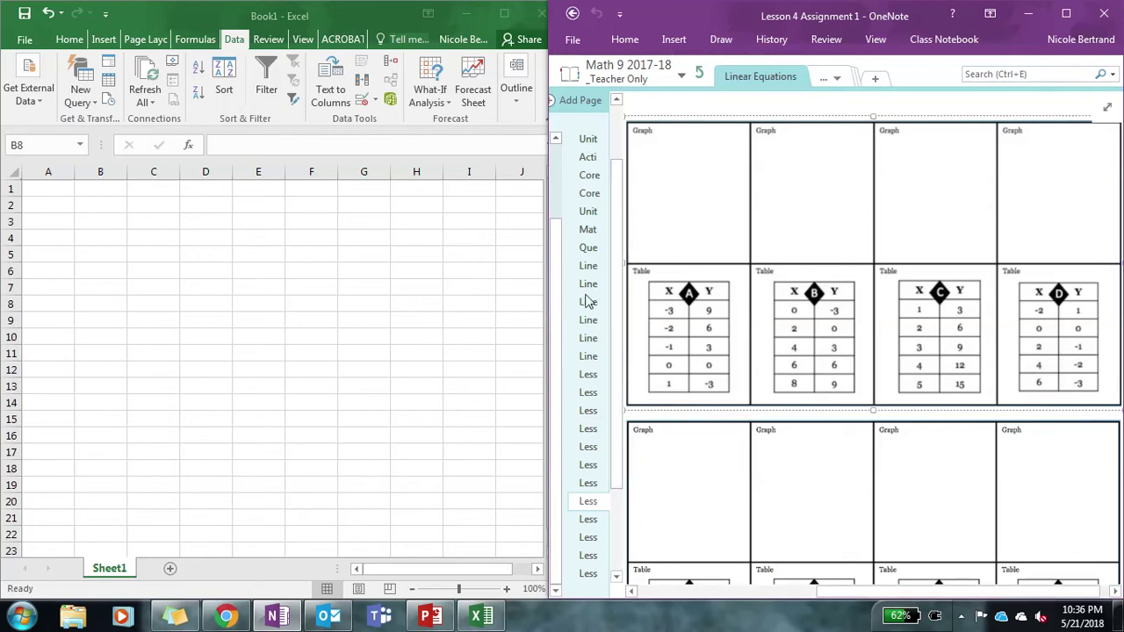
Enter table A's x-values -3, -2, -1, 0 and 1 into cells A1 to A5.
left_click(60, 185)
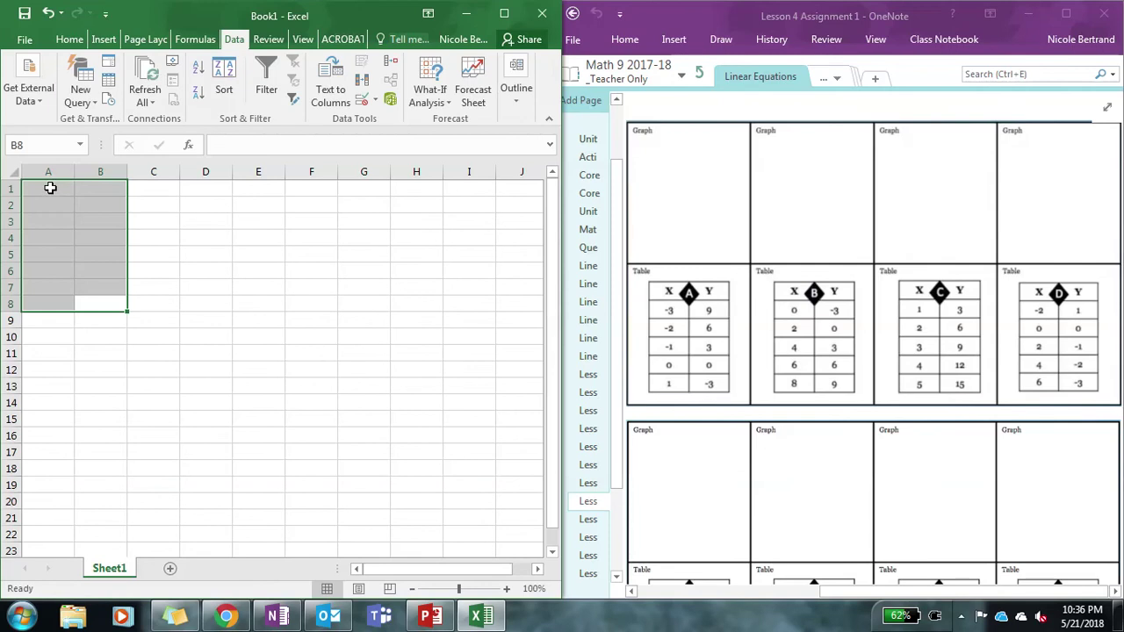
left_click(50, 188)
type("-3")
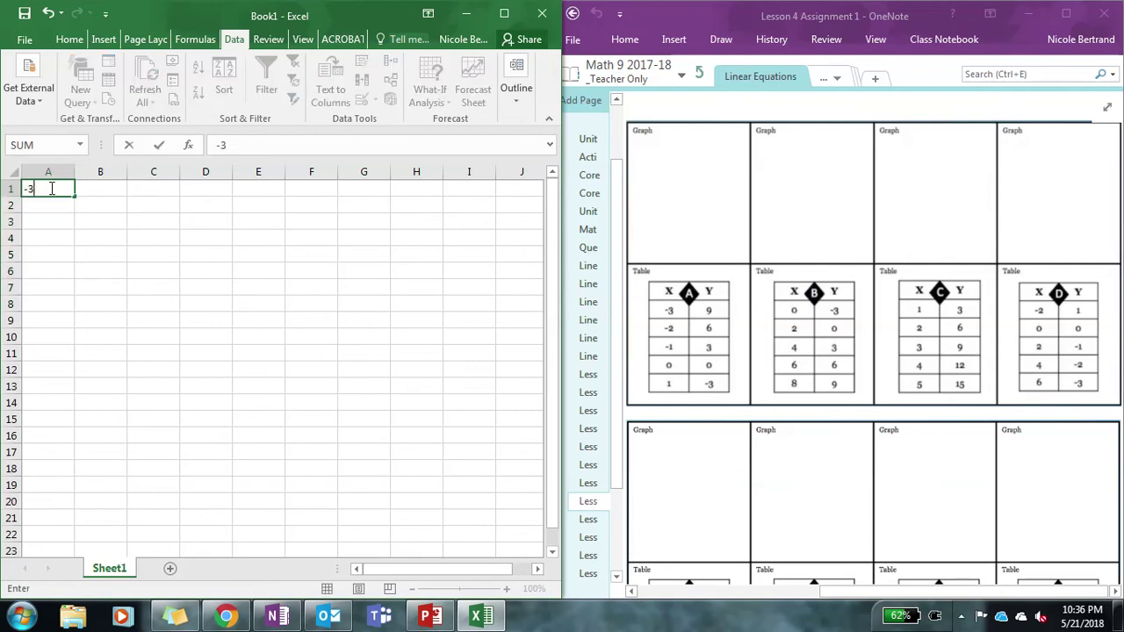
key("Return")
type("-3")
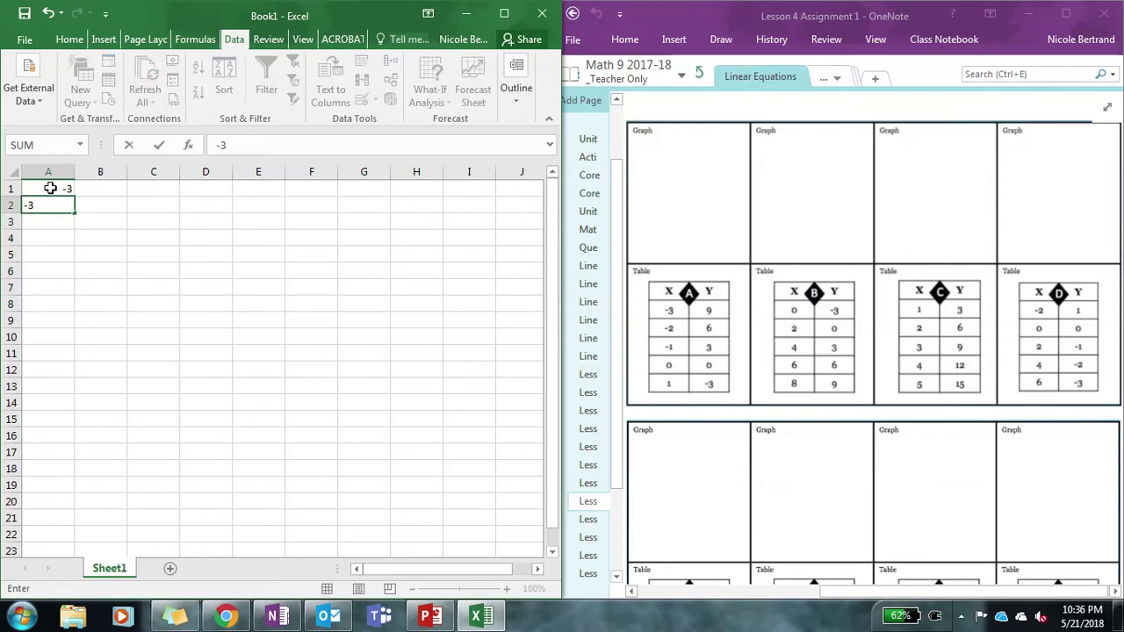
key("BackSpace")
type("2")
key("Return")
type("-1")
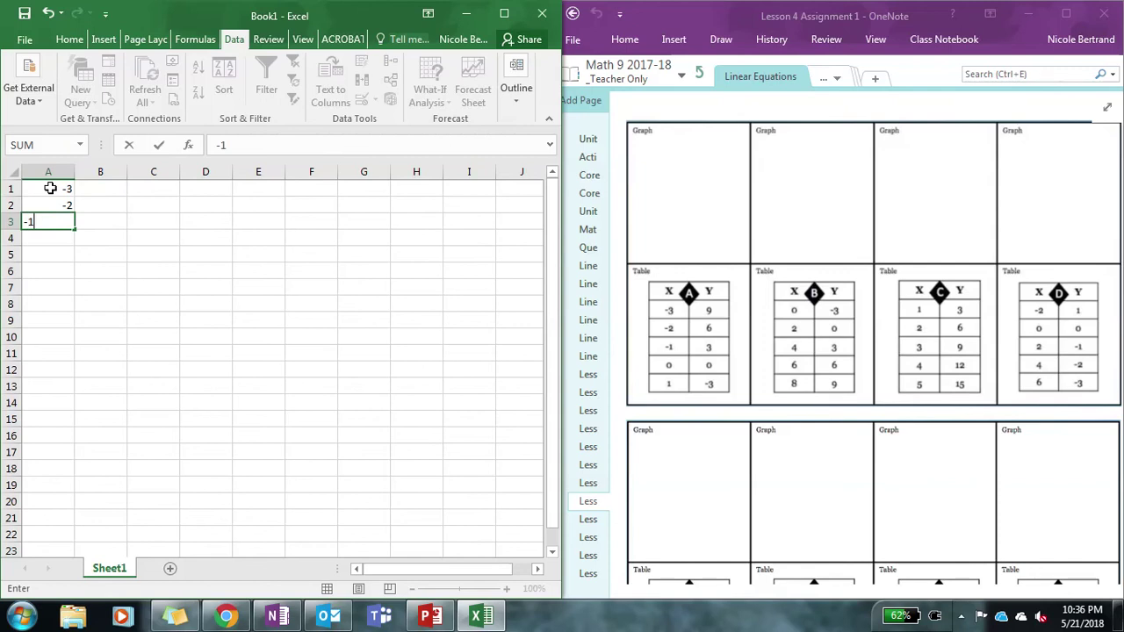
key("Return")
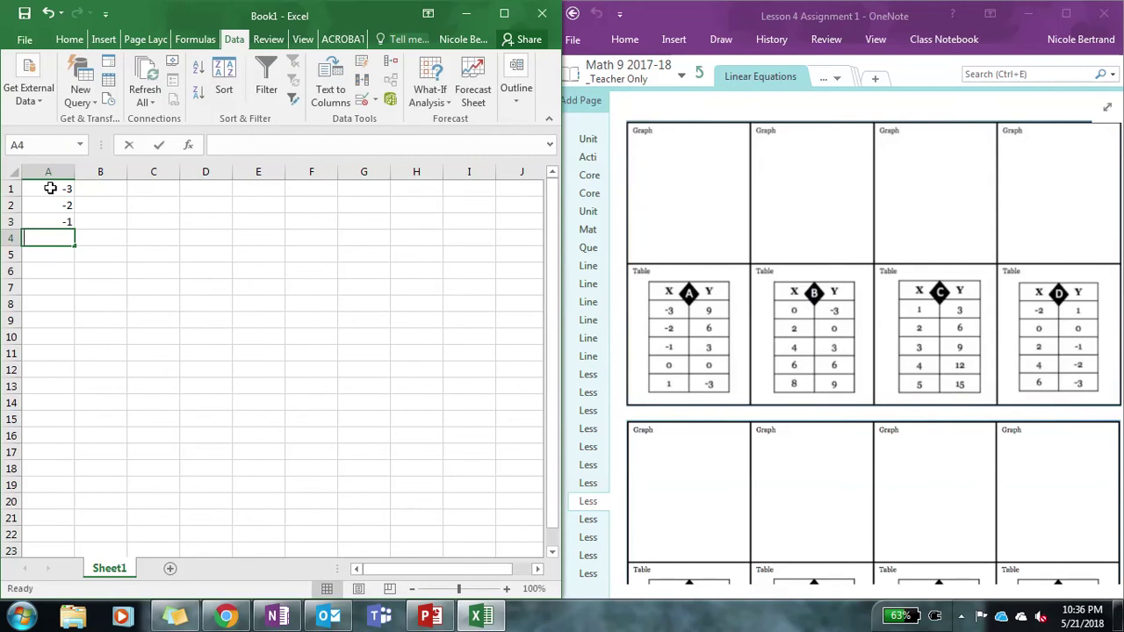
type("0")
key("Return")
type("1")
key("Tab")
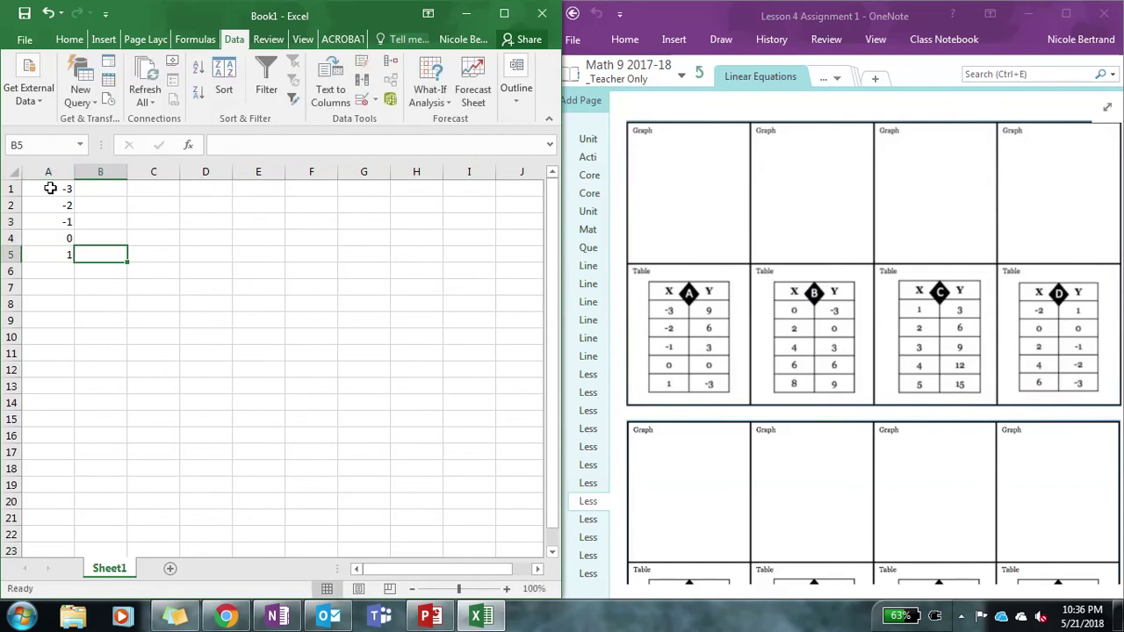
Enter table A's y-values 9, 6, 3, 0 and -3 into cells B1 to B5.
key("Up")
key("Up")
key("Up")
key("Up")
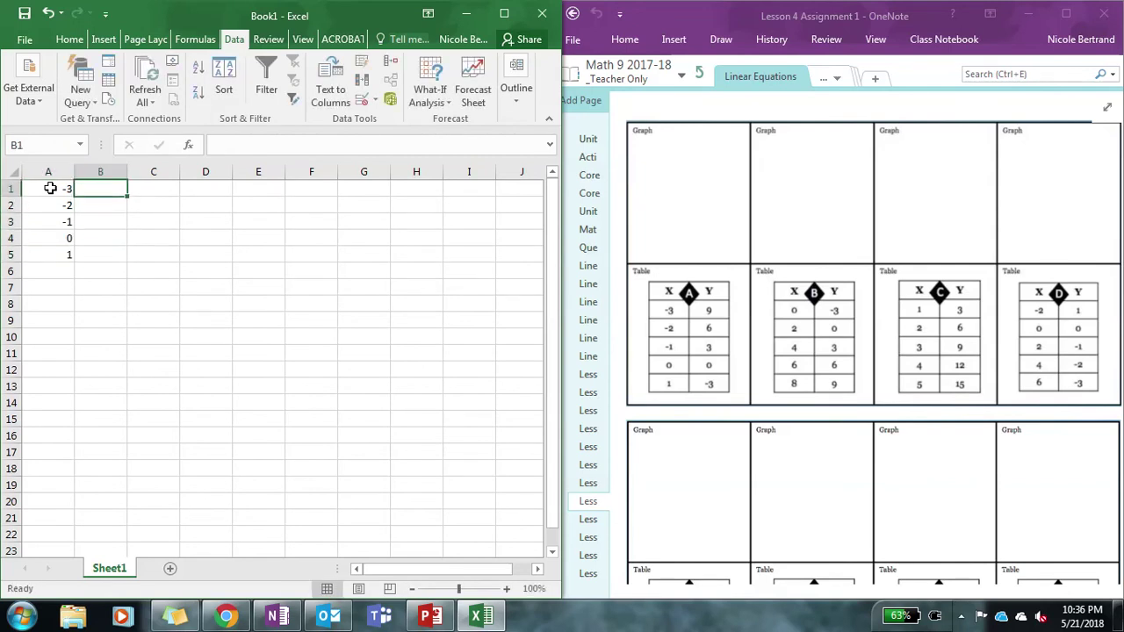
type("9")
key("Return")
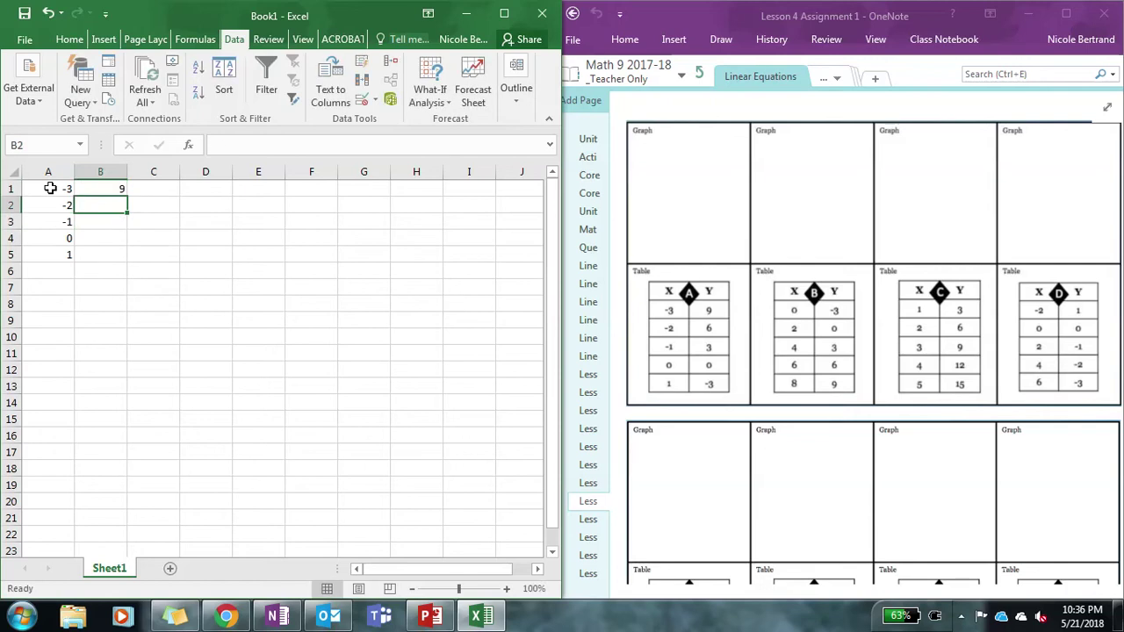
type("6")
key("Return")
type("3")
key("Return")
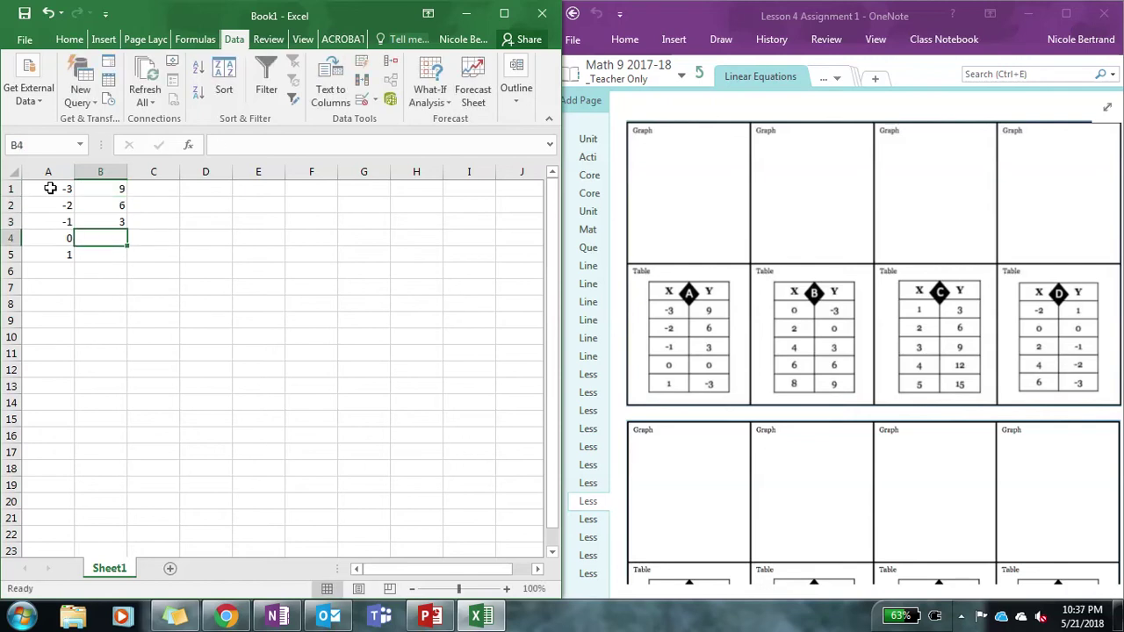
type("0")
key("Return")
type("-3")
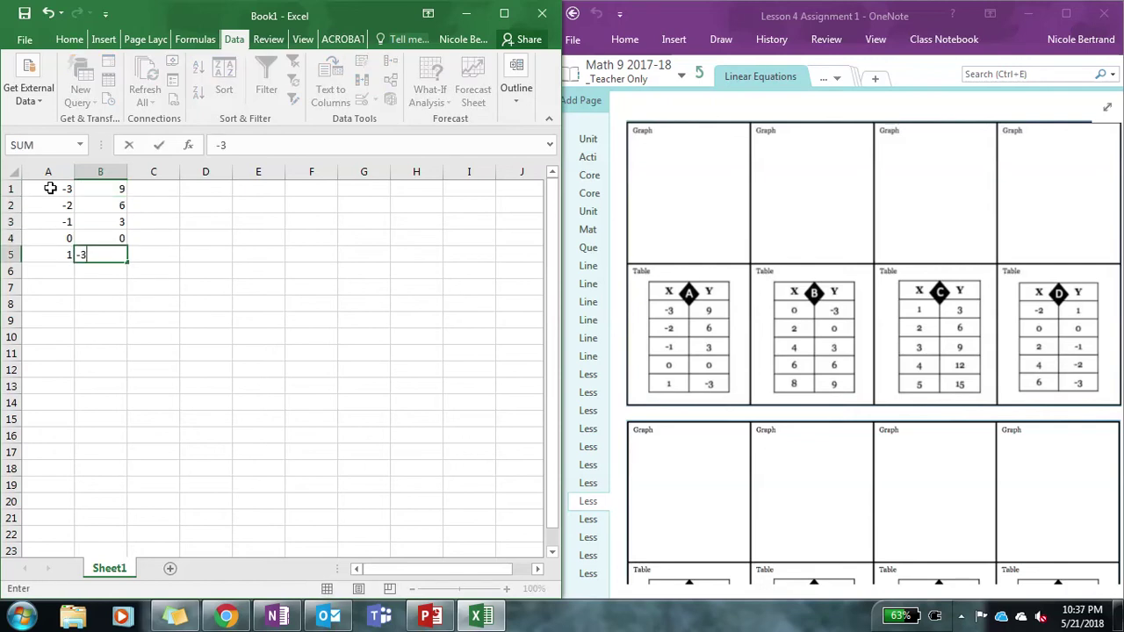
left_click(99, 281)
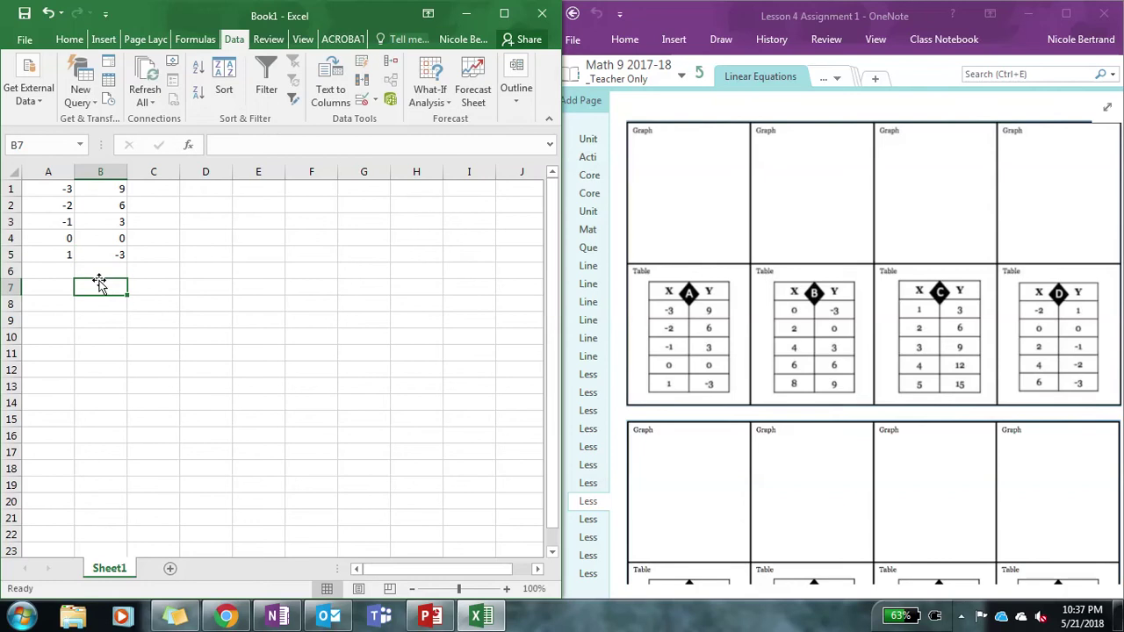
Maximize the workbook window so the spreadsheet fills the screen.
left_click(56, 175)
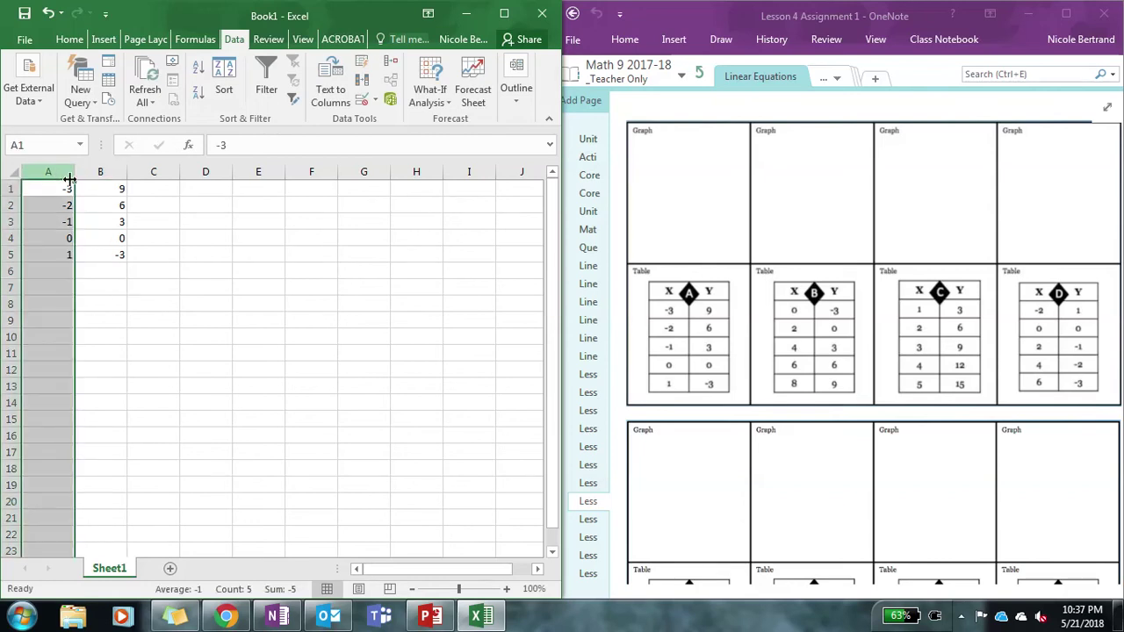
left_click(93, 173)
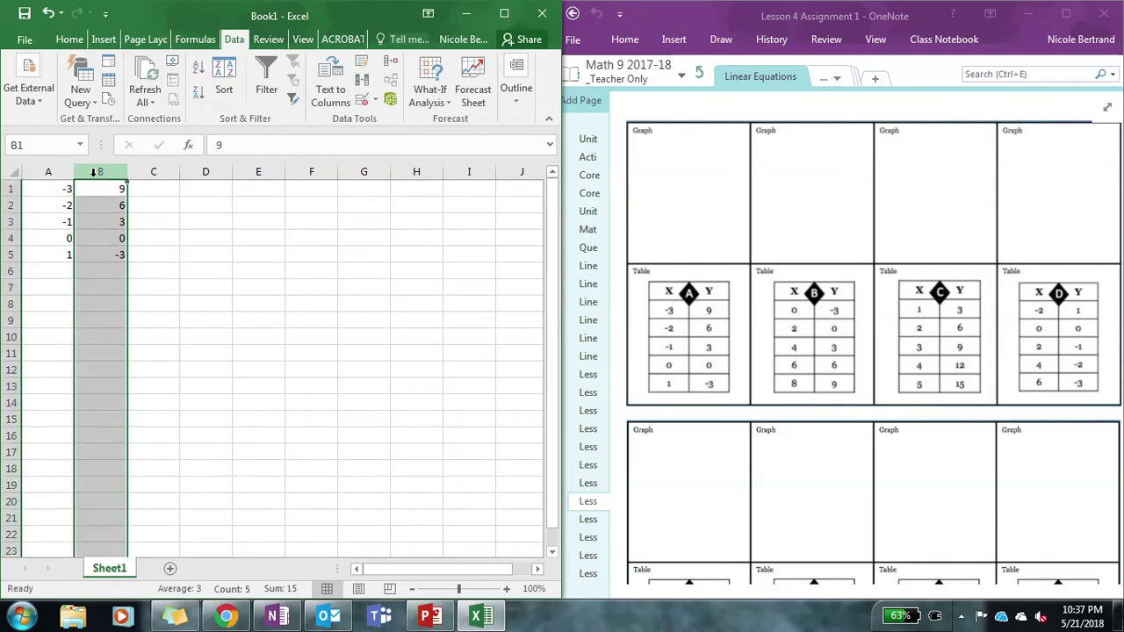
mouse_move(428, 79)
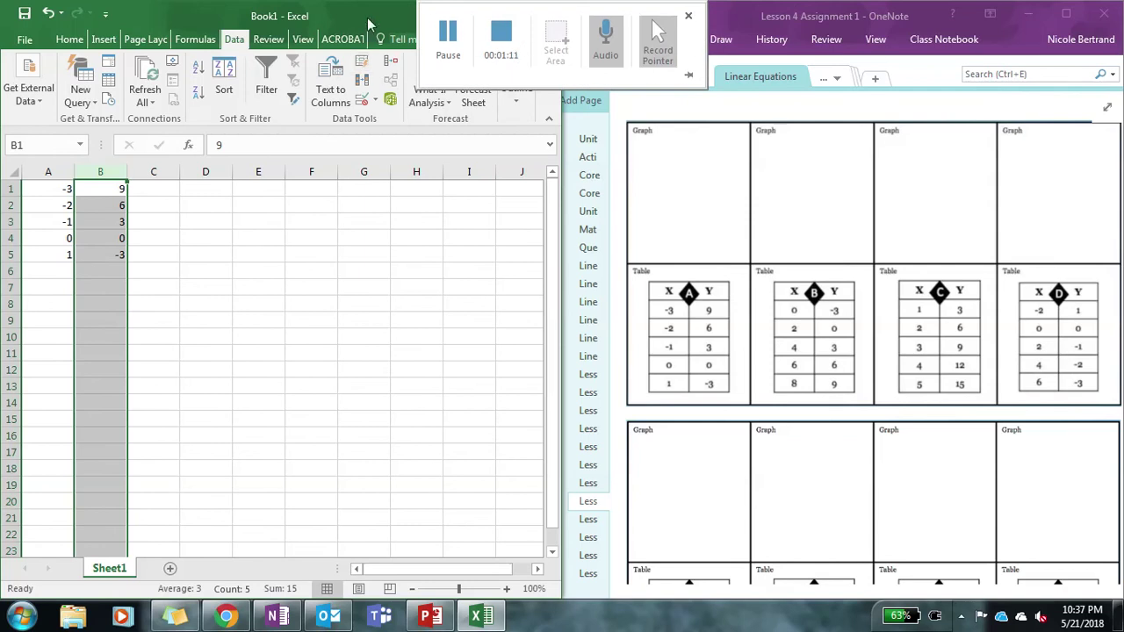
double_click(536, 19)
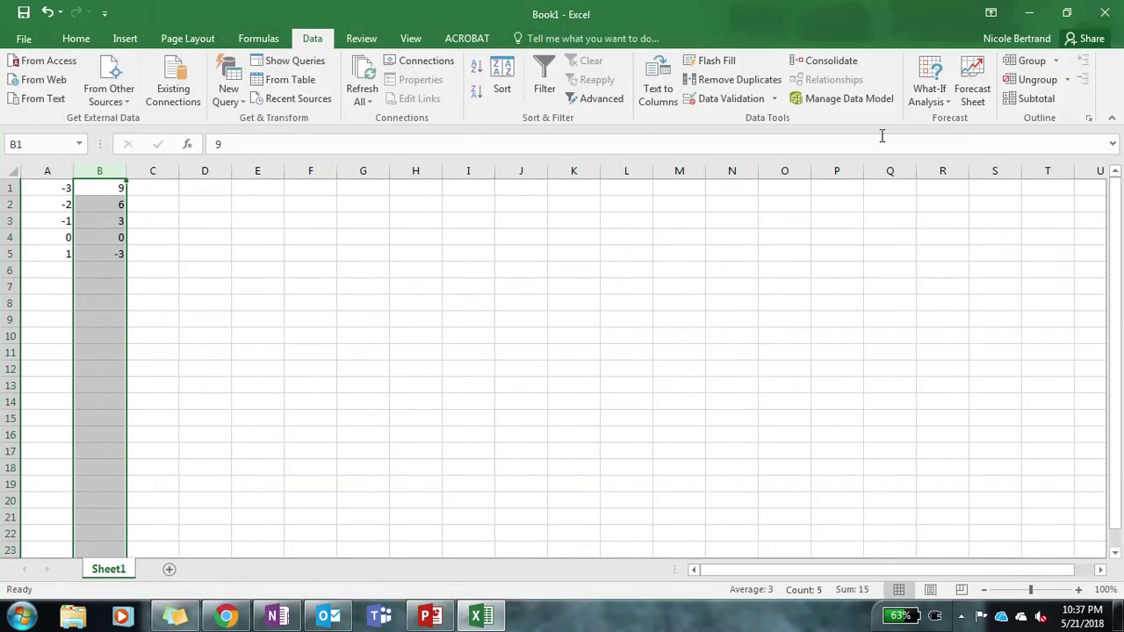
Insert a markers-only Scatter chart from the x and y data in A1:B5.
left_click(56, 189)
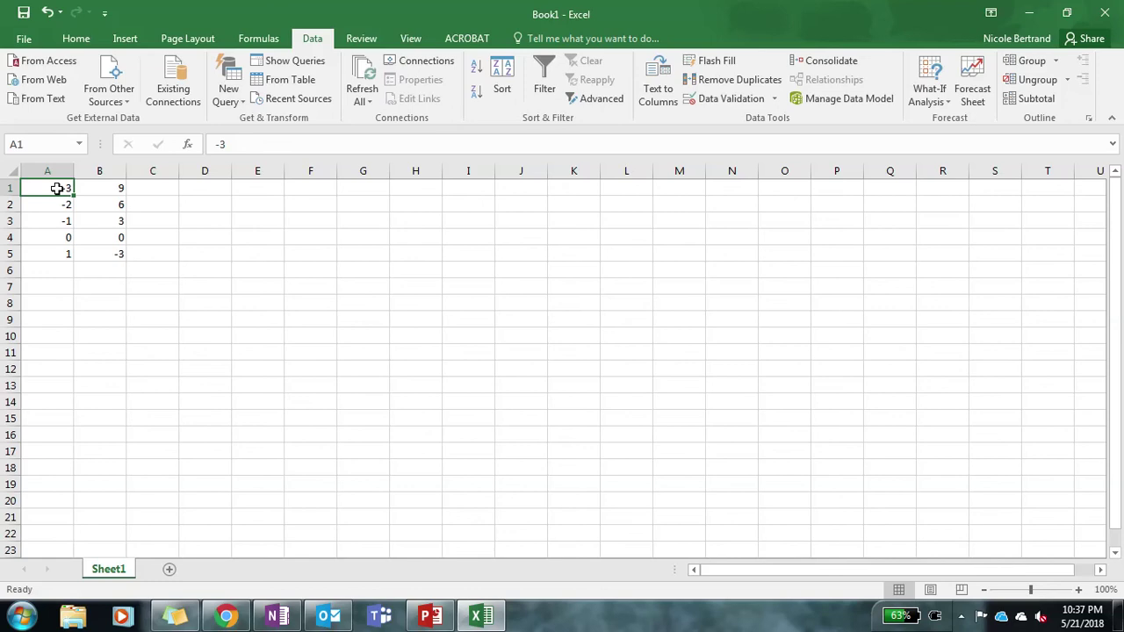
left_click_drag(56, 188, 124, 257)
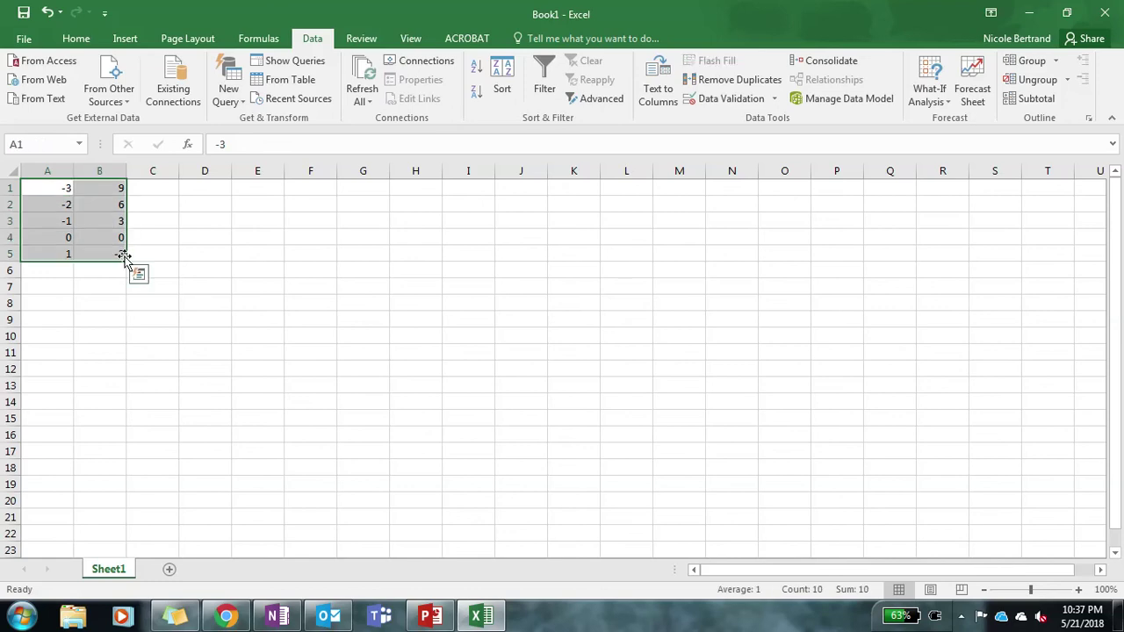
left_click(124, 40)
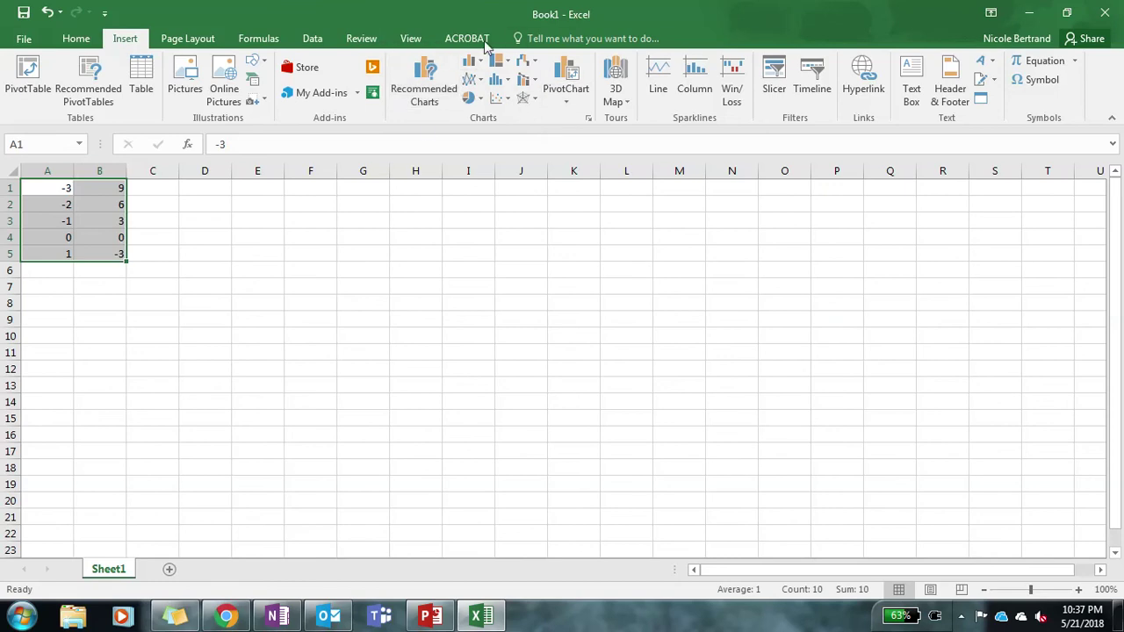
left_click(483, 78)
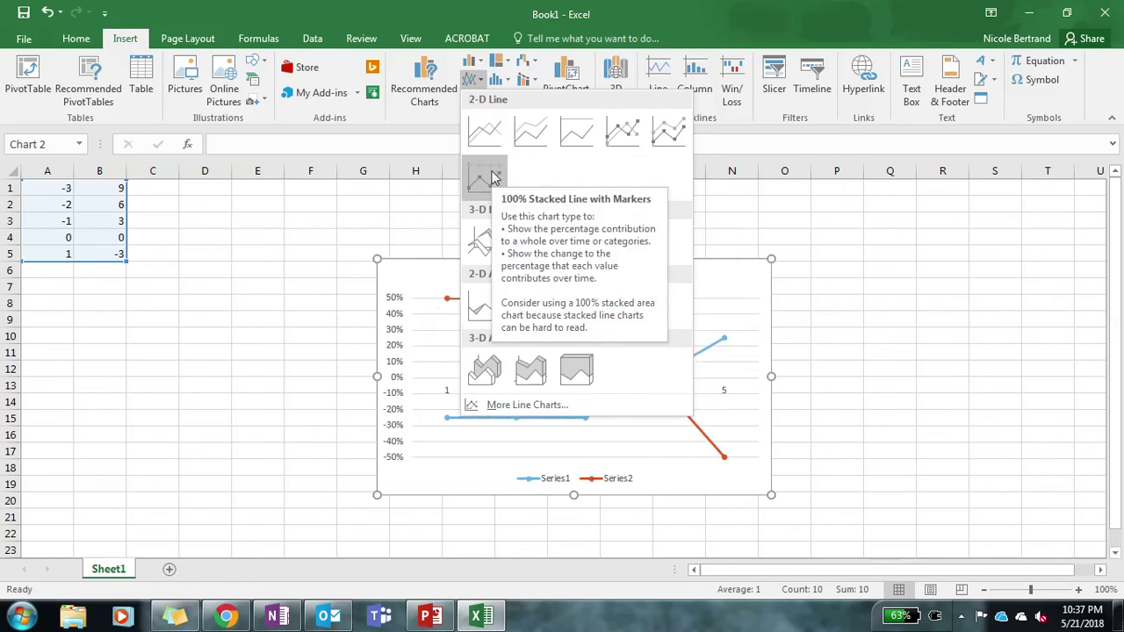
left_click(479, 82)
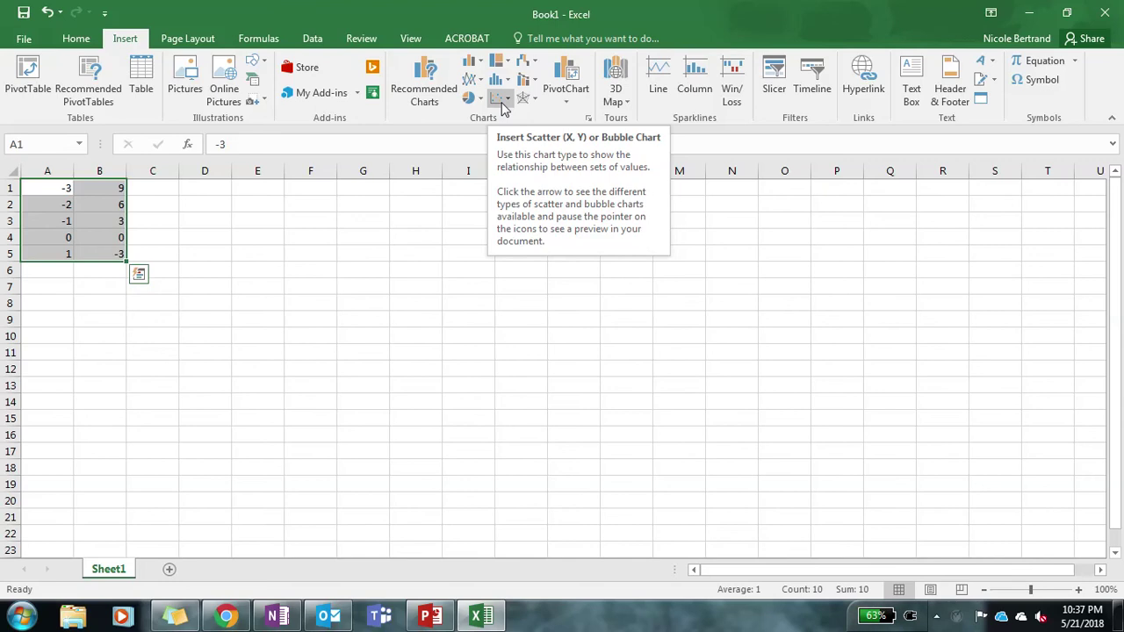
left_click(503, 98)
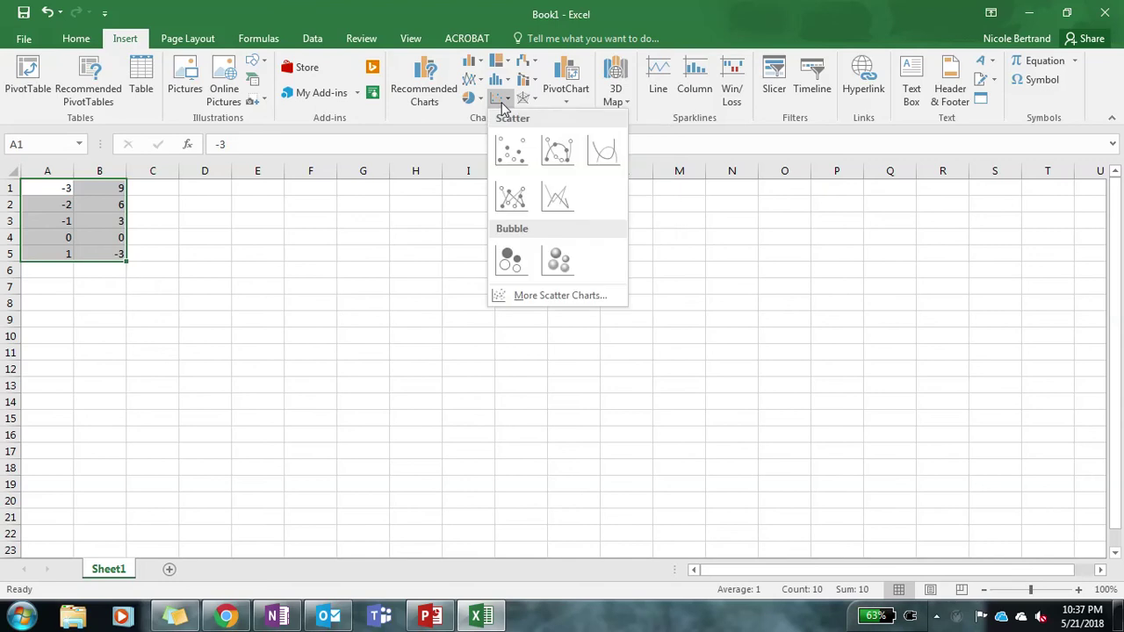
left_click(512, 160)
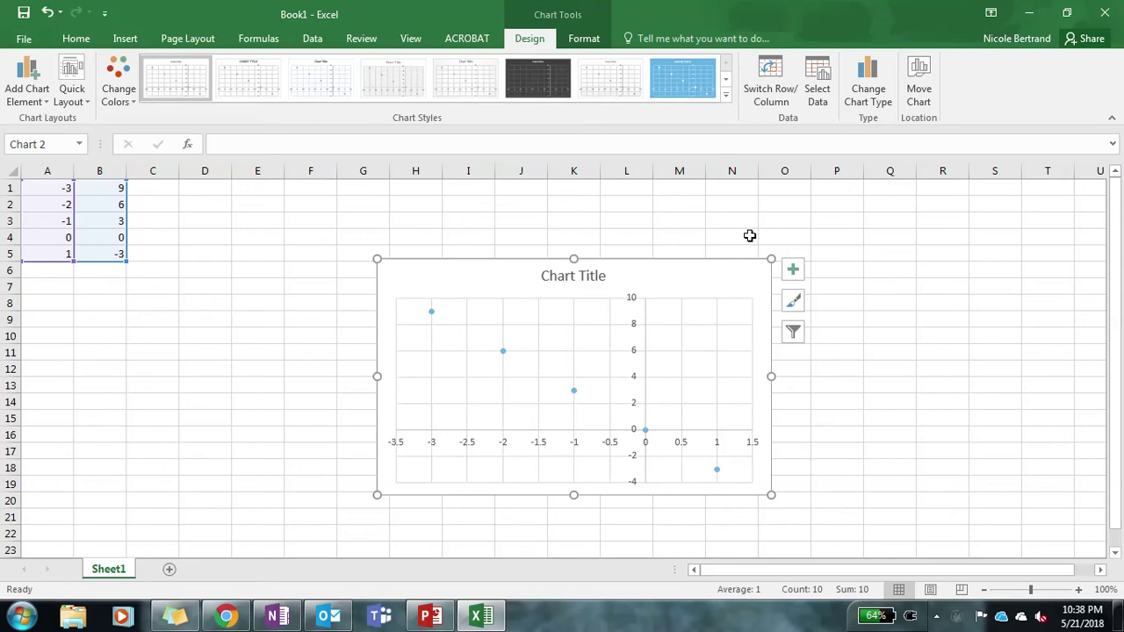
Change the chart title to "Put your title here", and try the dark chart style before restoring the plain white one.
left_click(586, 279)
left_click_drag(606, 276, 555, 279)
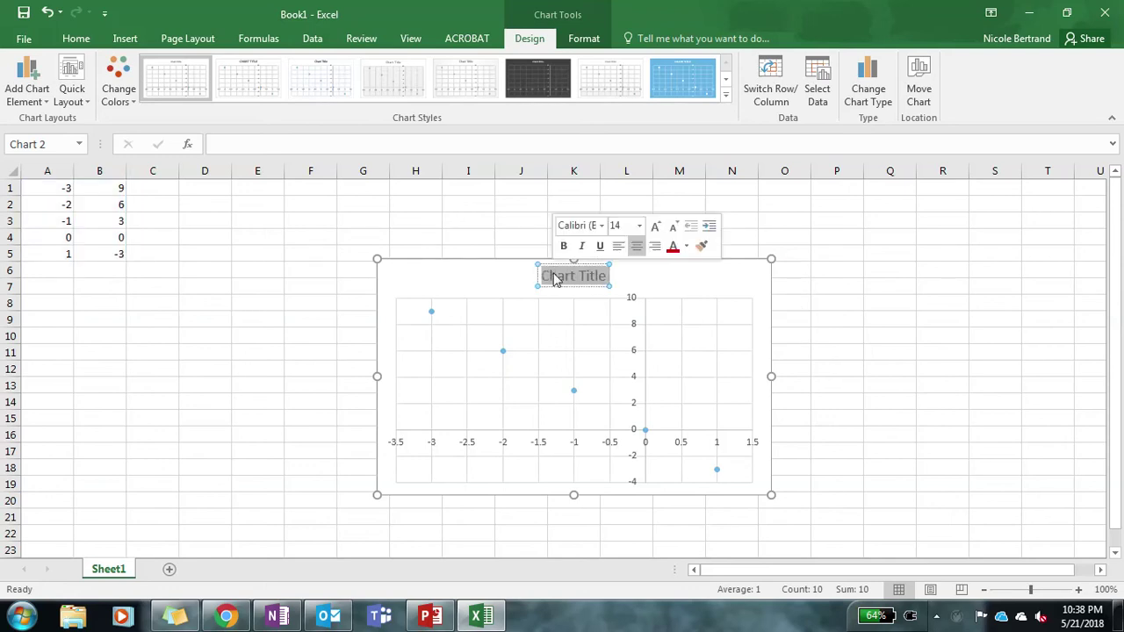
type("Put y")
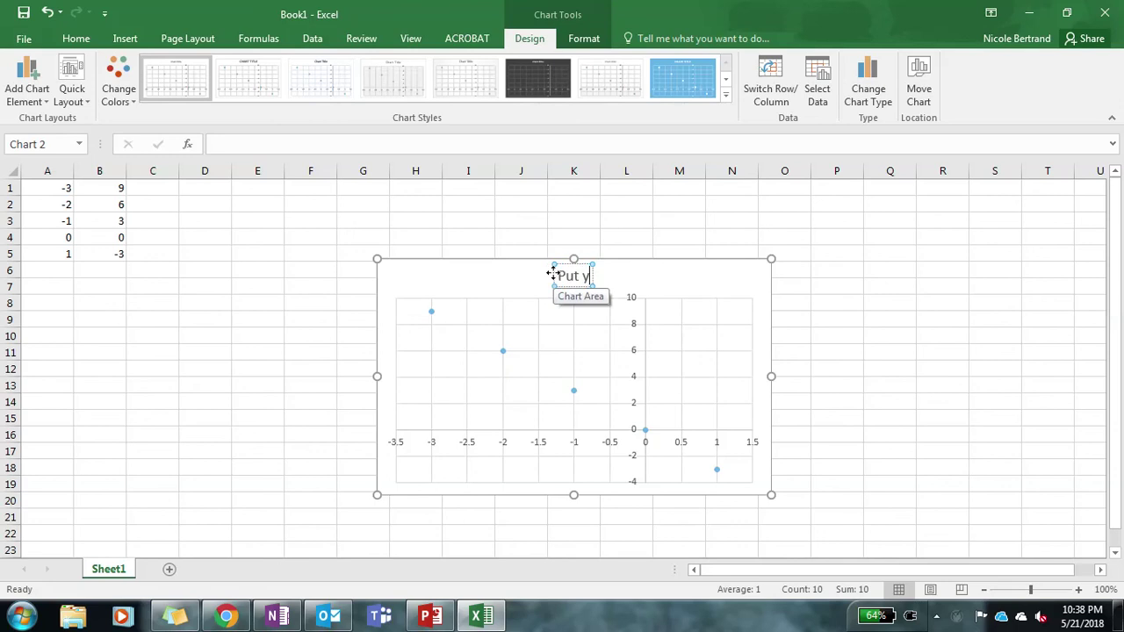
type("our title here")
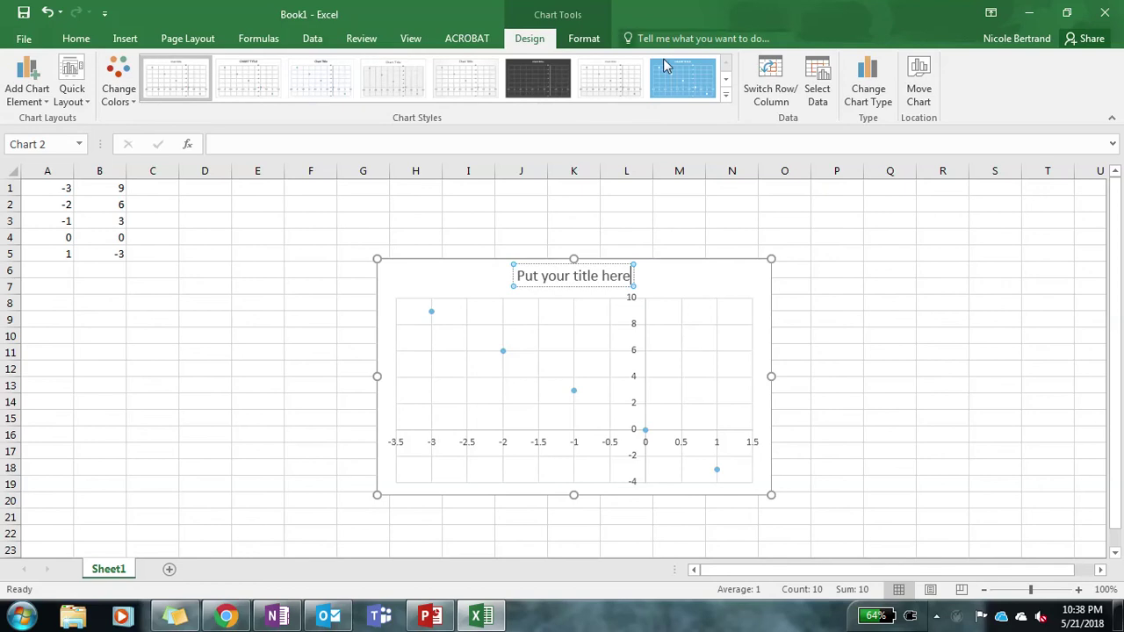
left_click(537, 79)
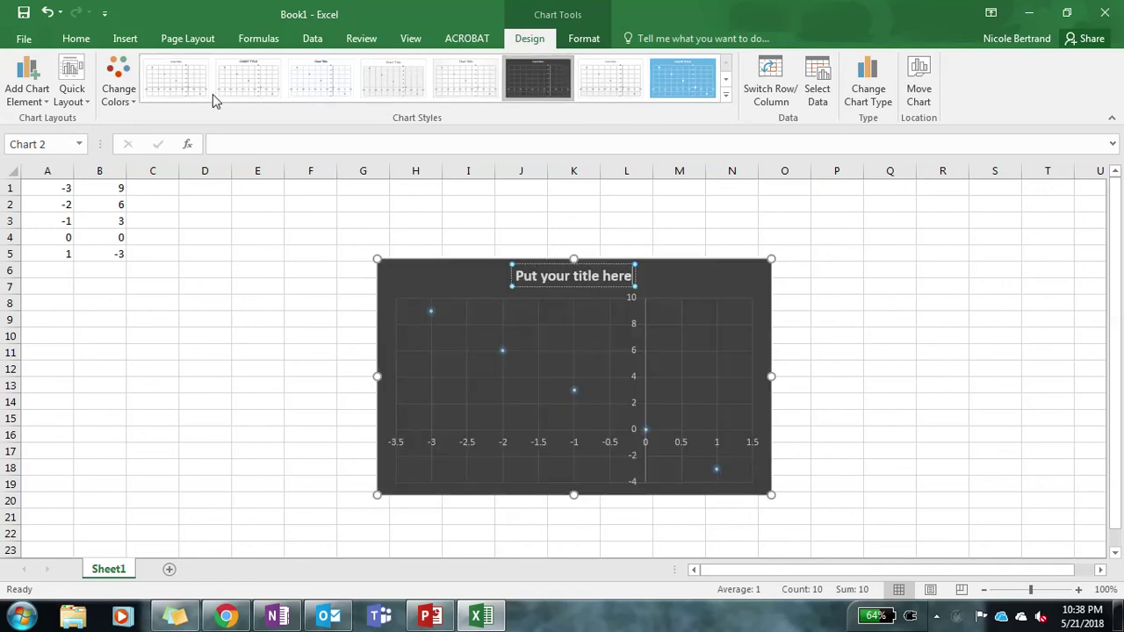
left_click(178, 95)
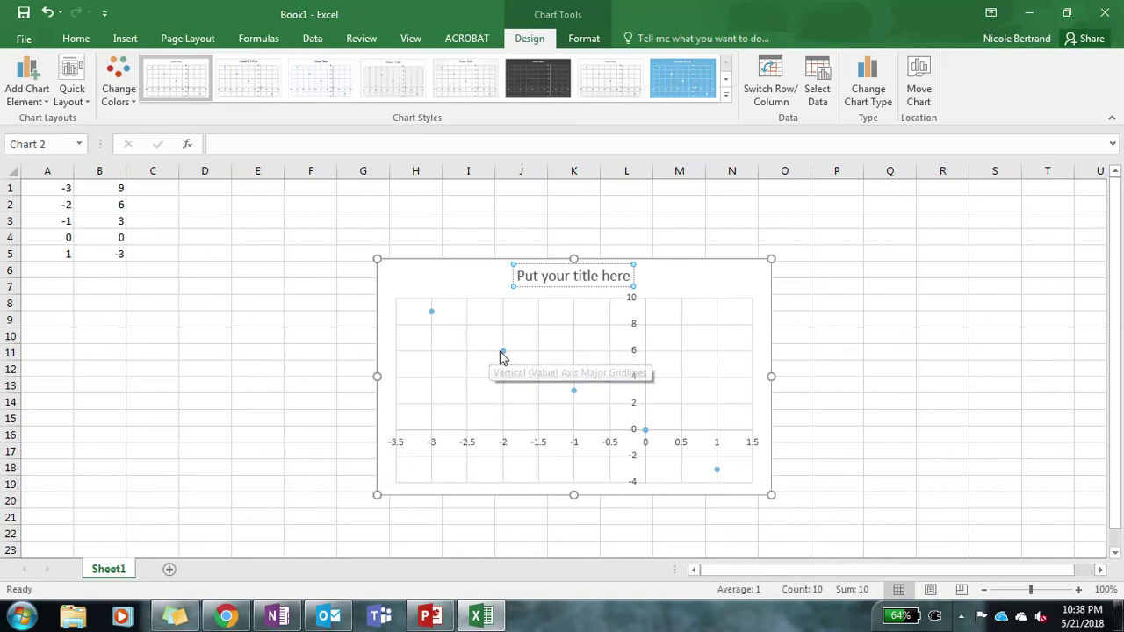
Add a Linear trendline to the scatter points and display its equation on the chart.
mouse_move(503, 355)
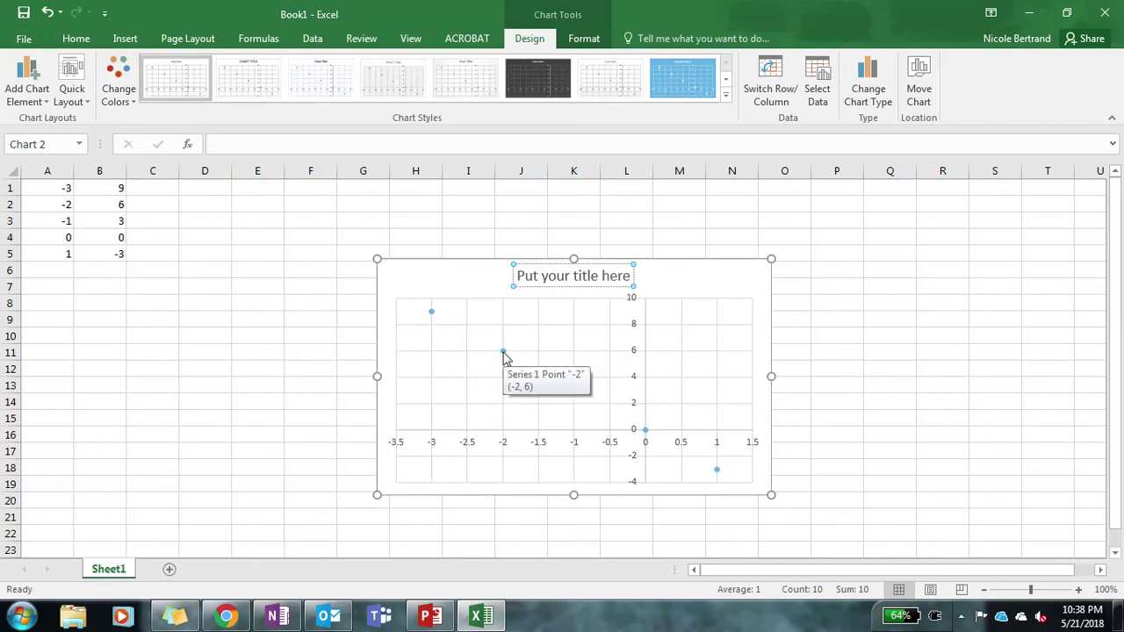
right_click(503, 353)
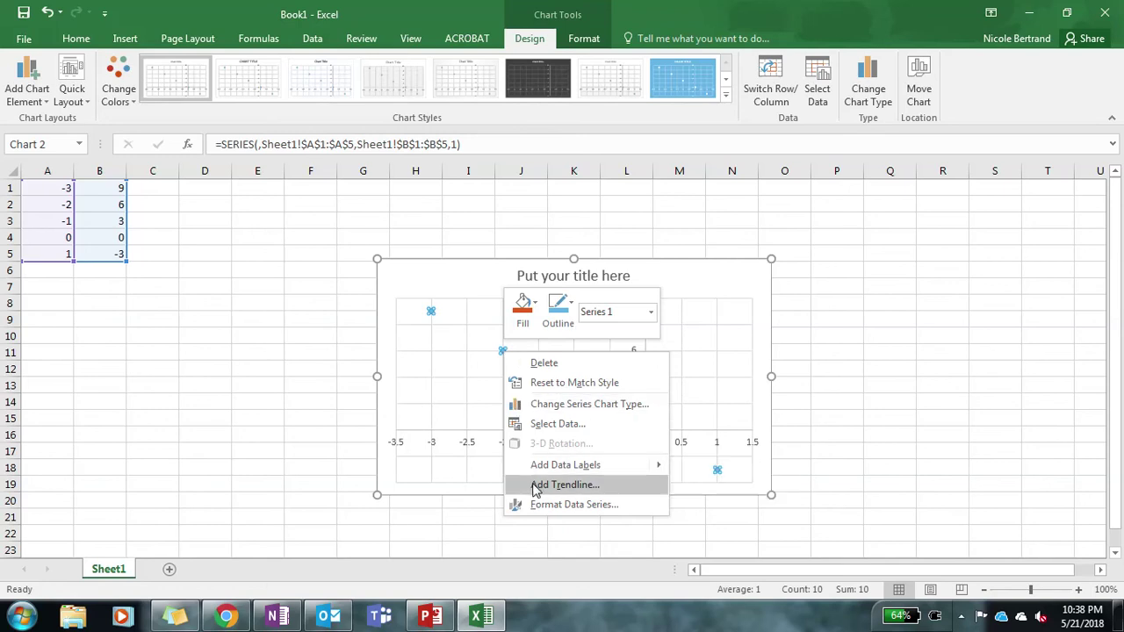
left_click(562, 485)
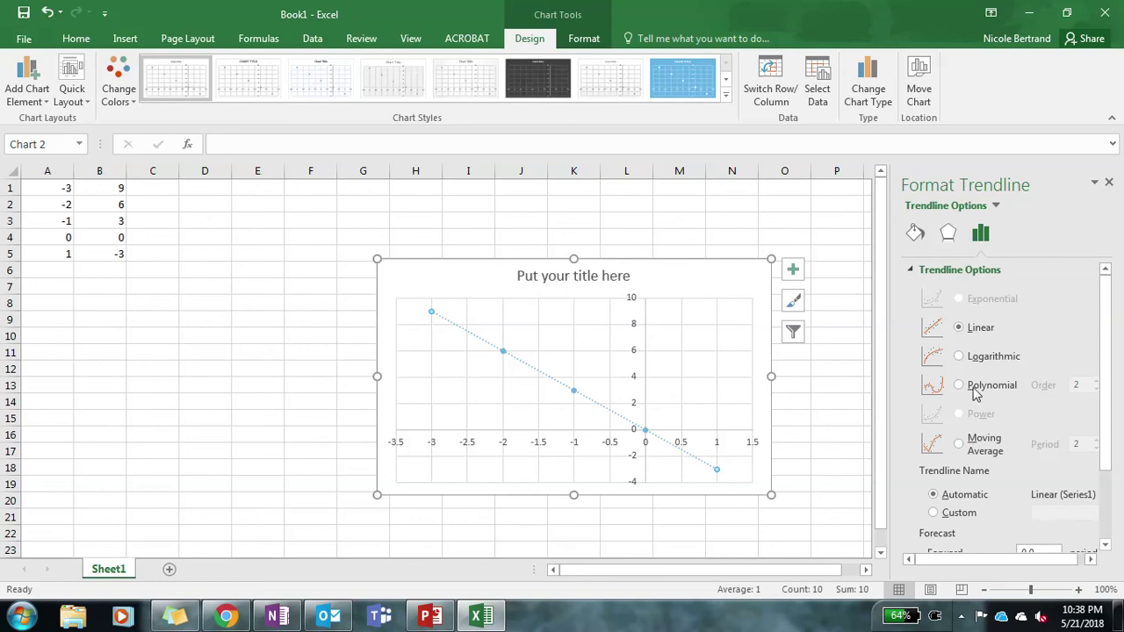
mouse_move(1106, 354)
left_mouse_down()
mouse_move(1112, 407)
mouse_move(1111, 375)
left_mouse_up()
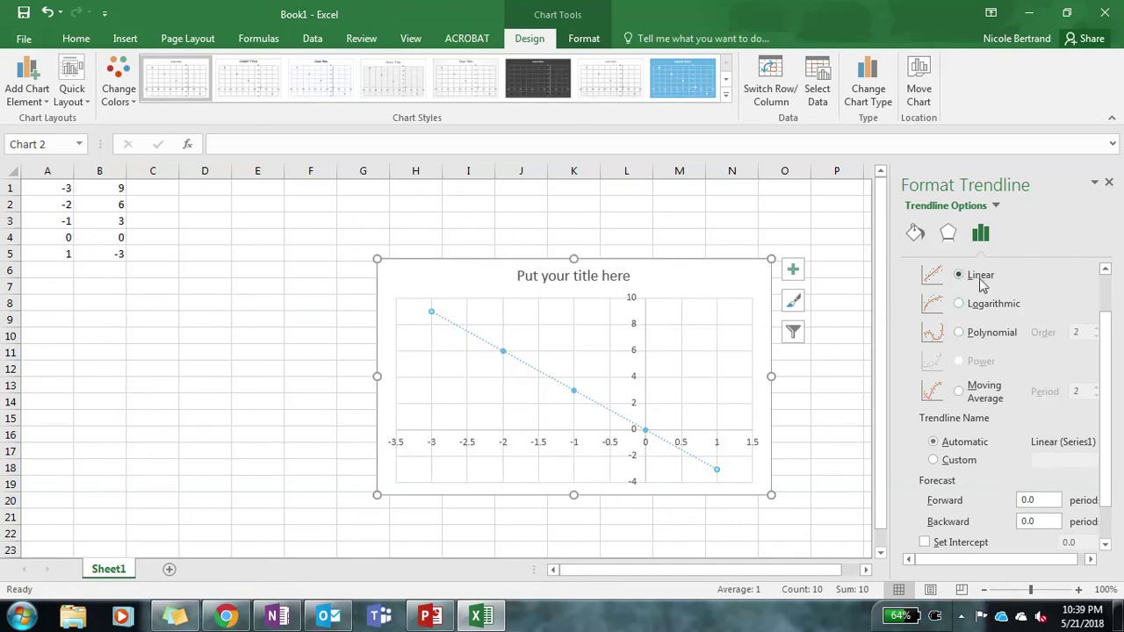
left_click_drag(1106, 364, 1107, 401)
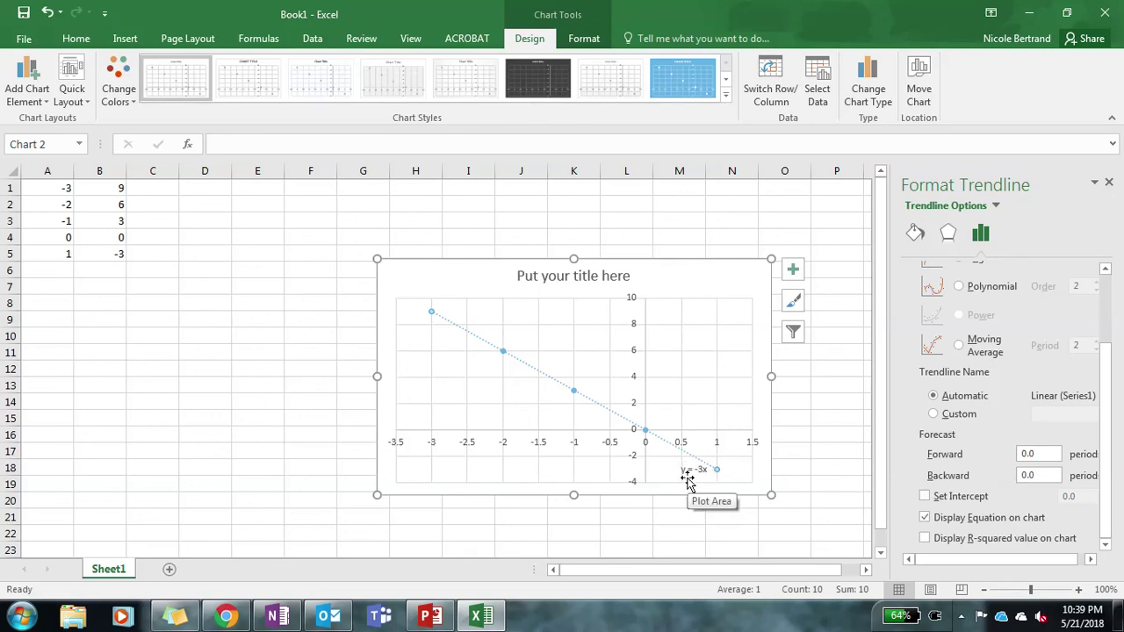
Switch to the Lesson 4 Assignment 1 page in OneNote, maximize it, and examine the numbered graphs beside the tables.
left_click(277, 617)
left_click(1066, 13)
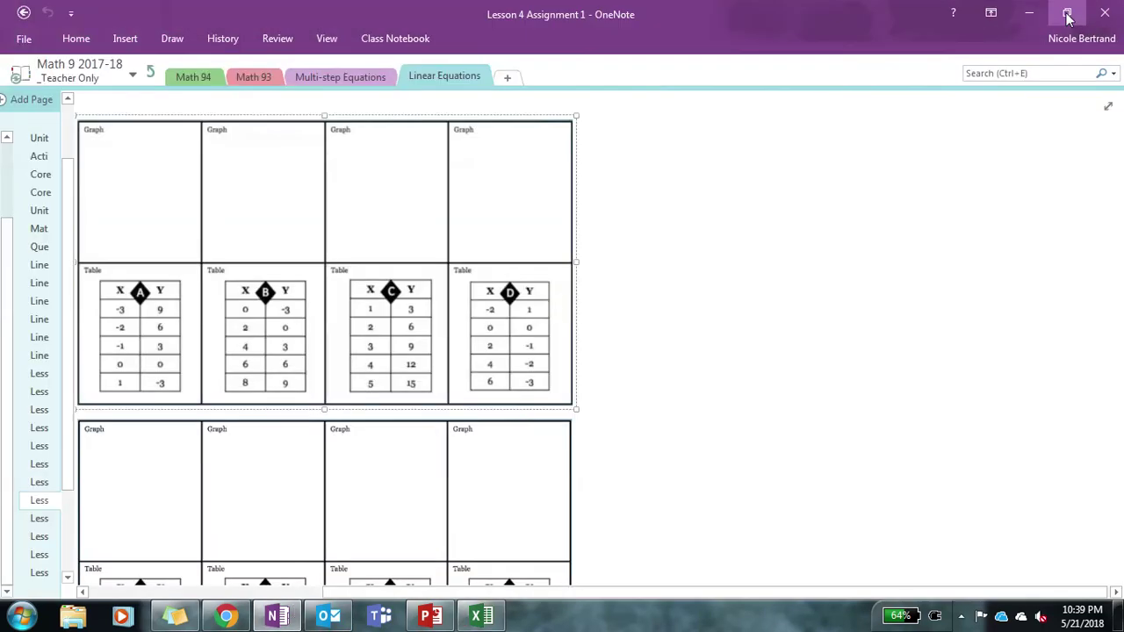
left_click_drag(580, 593, 321, 594)
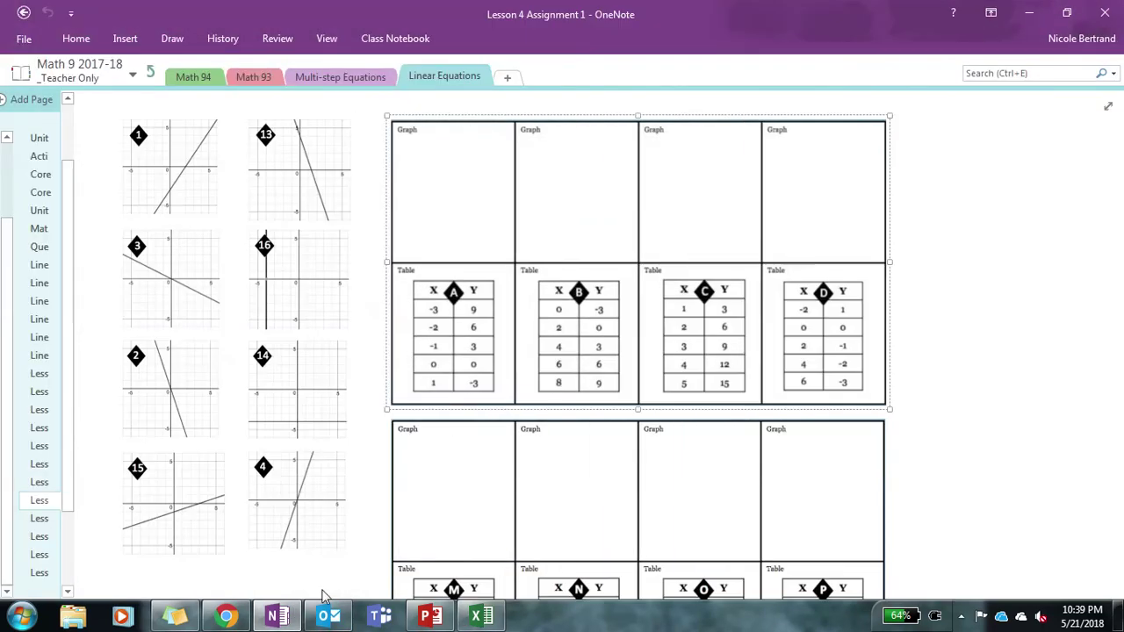
scroll(356, 421, "down", 2)
scroll(356, 426, "up", 4)
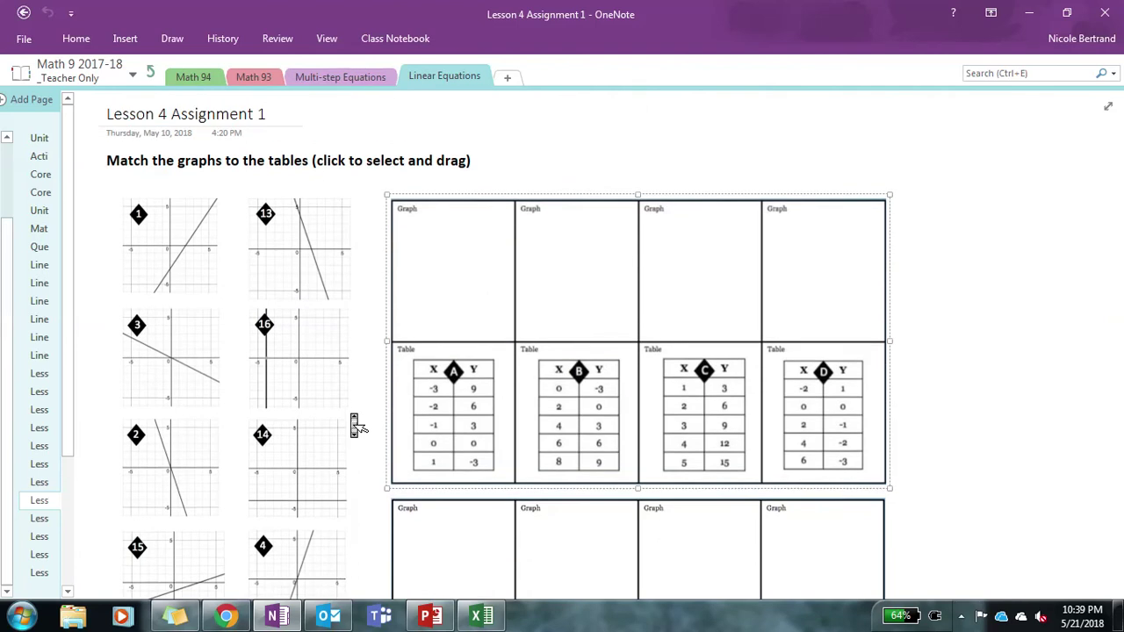
Move graph 3 into the empty Graph box above table A and back to its spot between graphs 1 and 2.
scroll(355, 426, "down", 2)
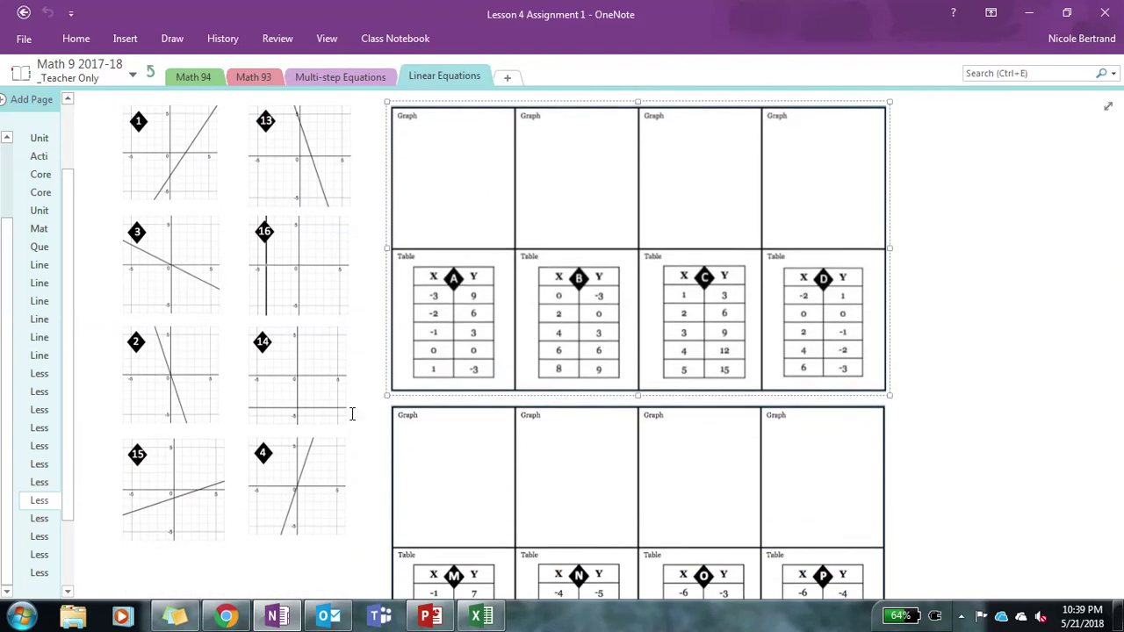
left_click(165, 274)
left_click_drag(164, 267, 461, 207)
left_click_drag(452, 193, 170, 258)
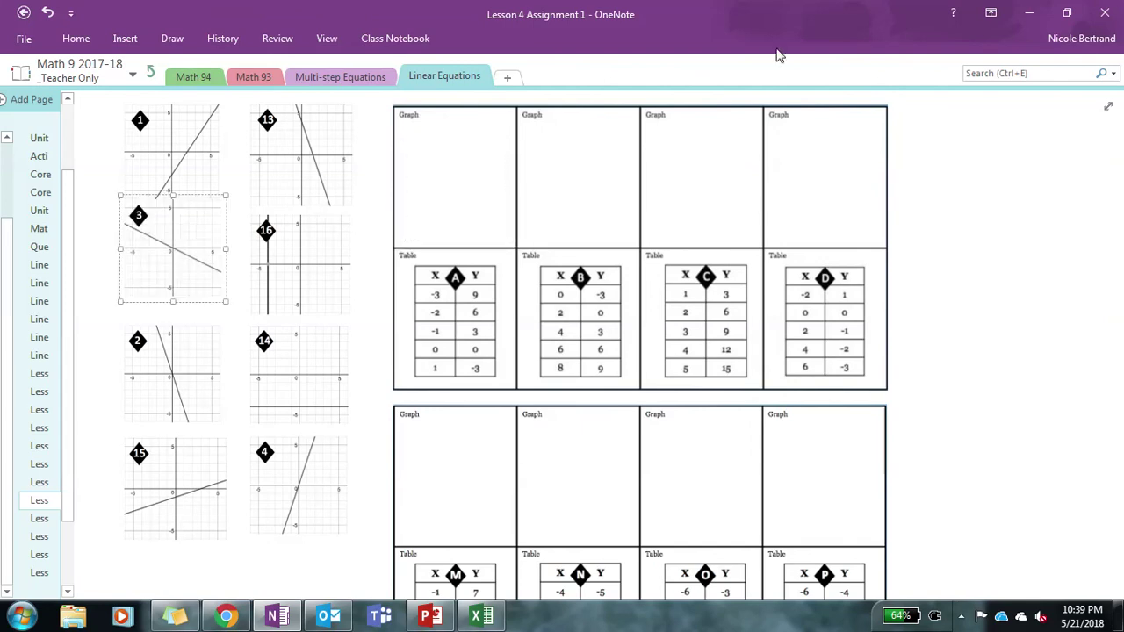
Return to the Excel workbook, delete the trendline from the scatter chart and close its formatting options.
left_click(1042, 11)
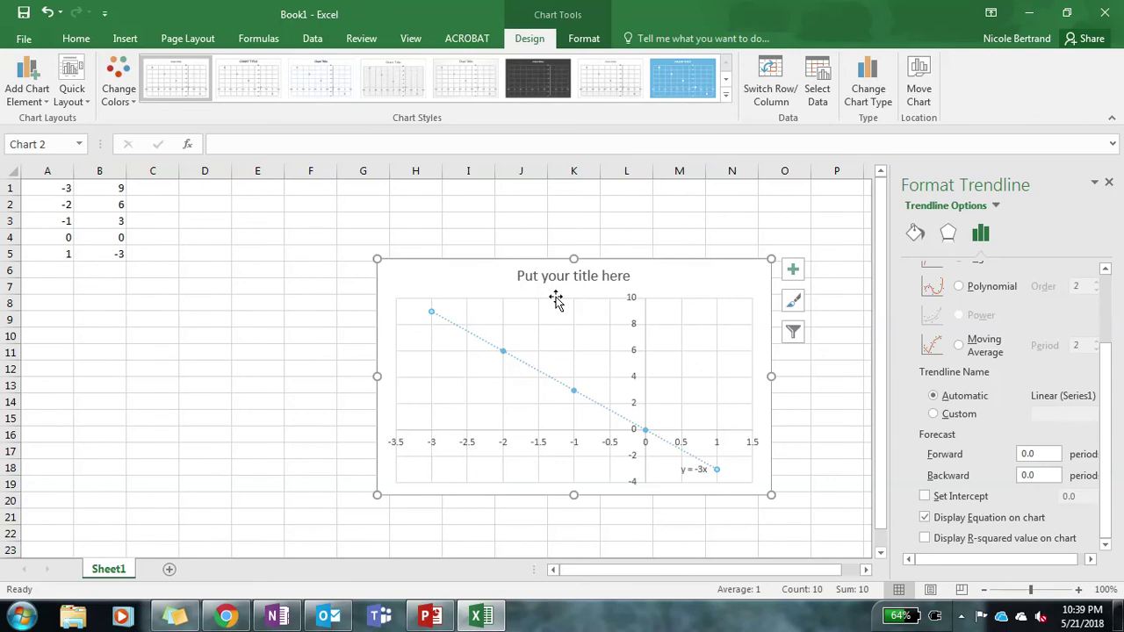
key("Delete")
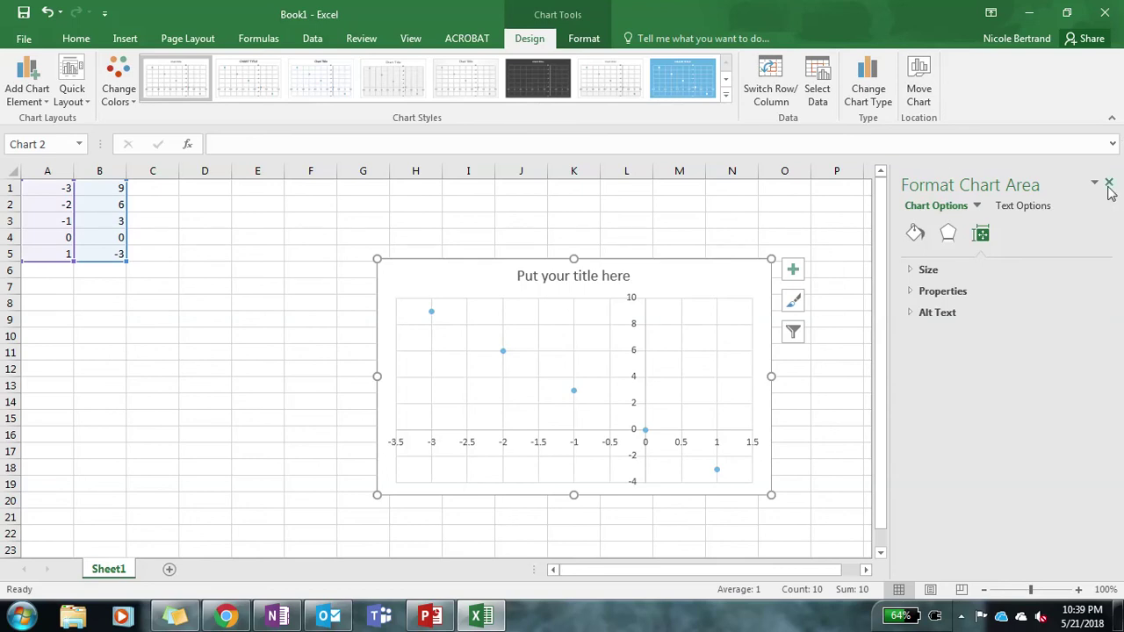
left_click(1109, 185)
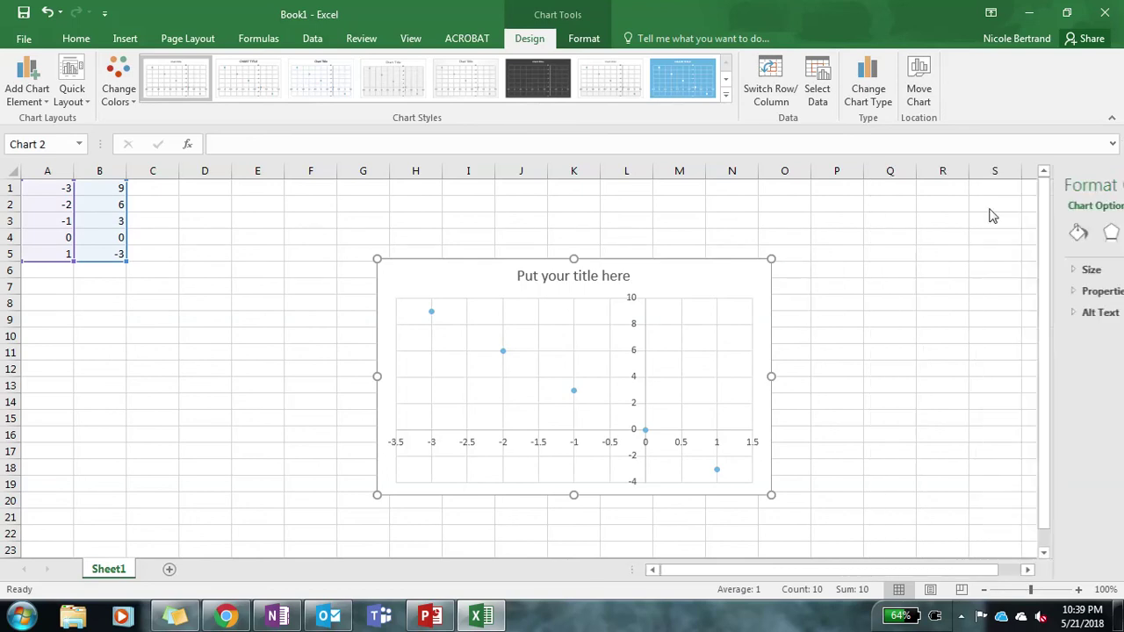
Add a new worksheet and enter -2 in cell A1.
left_click(170, 571)
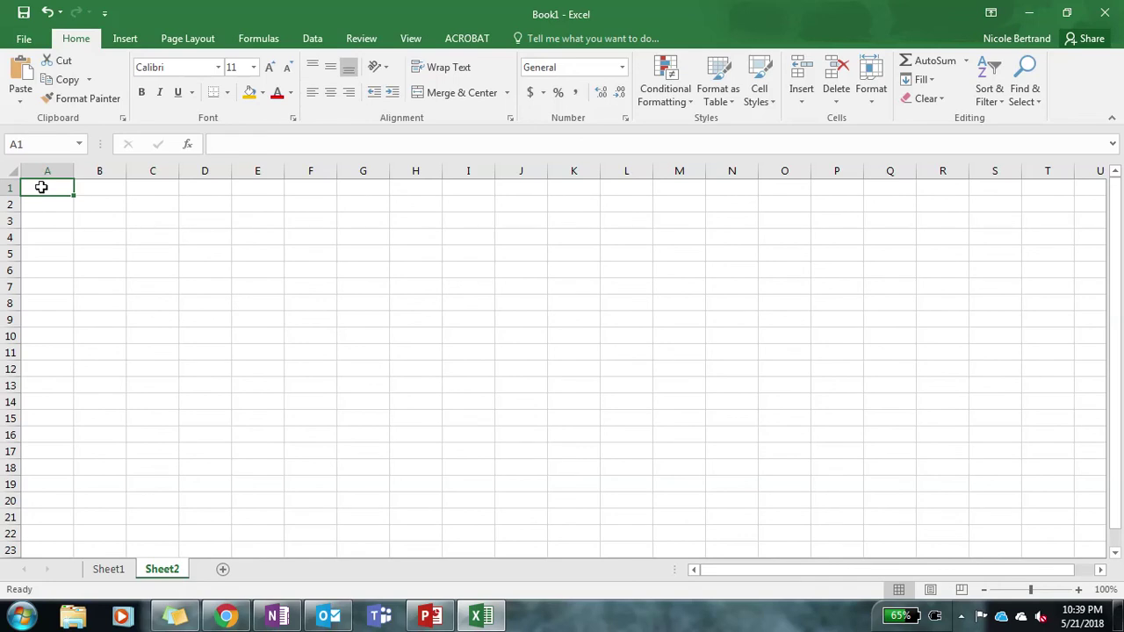
type("2")
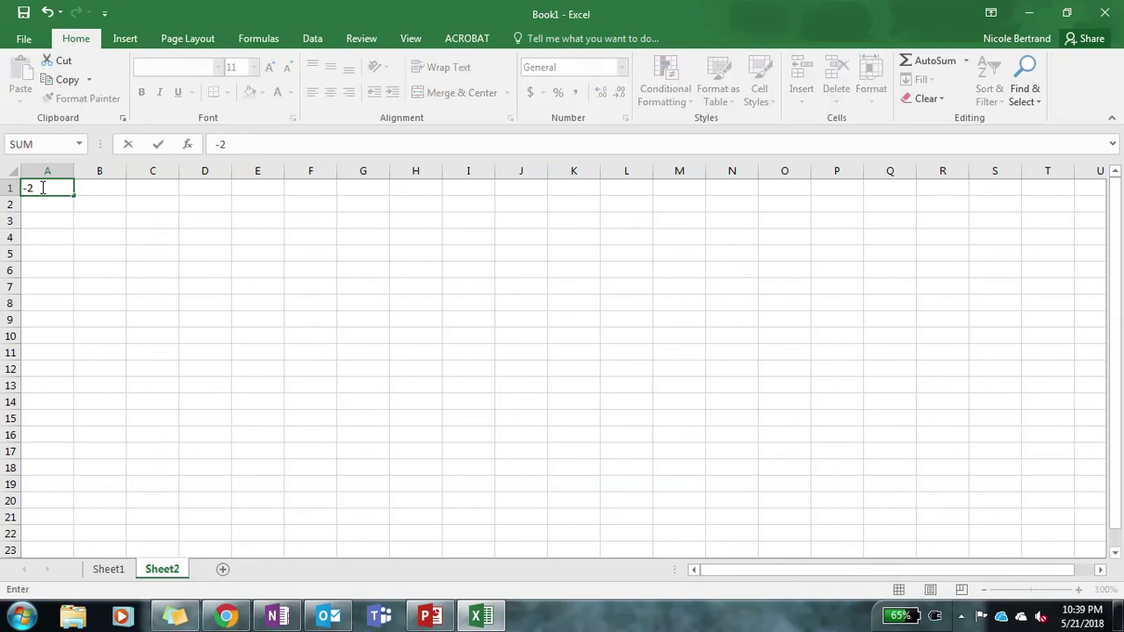
key("Return")
key("Return")
type("-1")
key("Return")
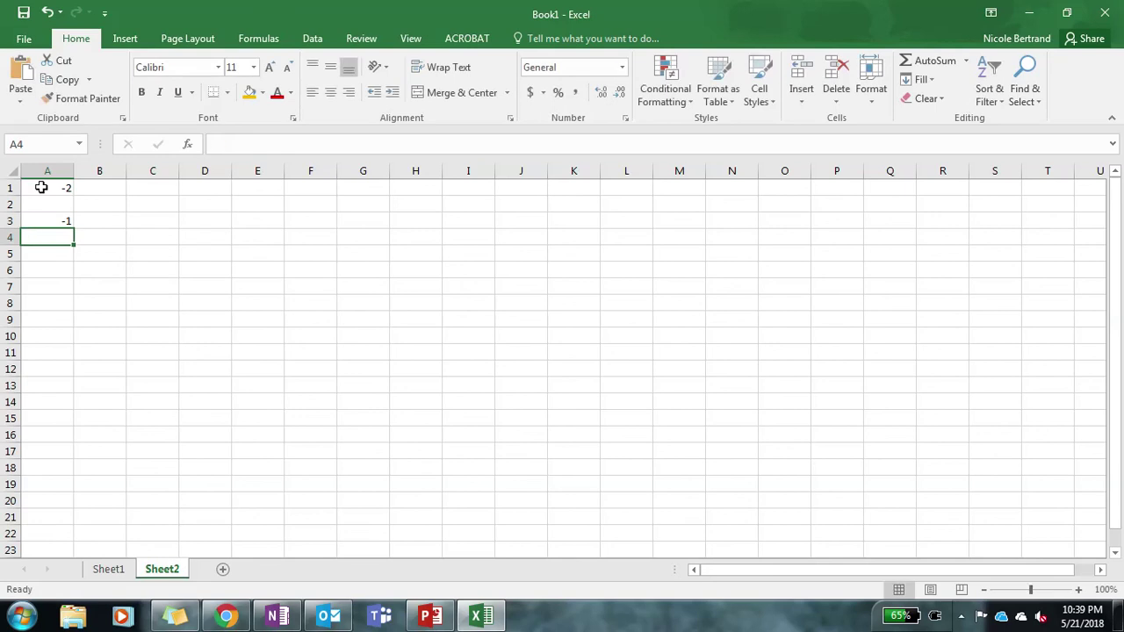
type("0")
key("Return")
key("Up")
key("Up")
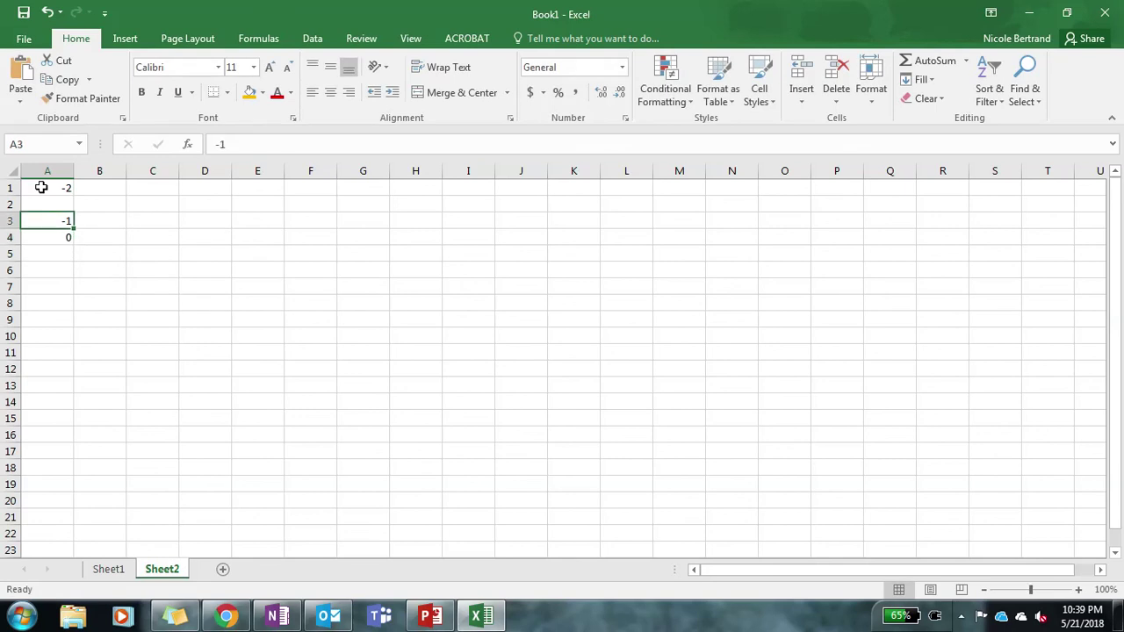
key("Up")
Enter the x values -1, 0, 1, 2 and 3 in cells A2:A6.
type("-1")
key("Return")
type("0")
key("Return")
type("1")
key("Return")
type("2")
key("Return")
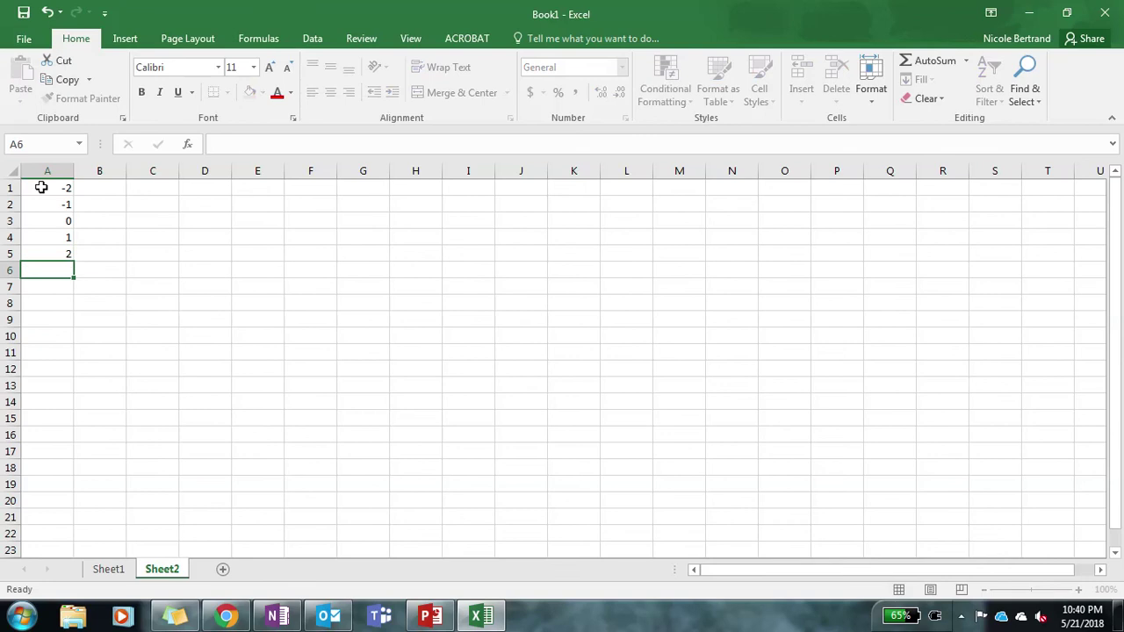
type("3")
key("Return")
Enter the y values 250, 514 and 742 in cells B1:B3.
key("Right")
key("Up")
key("Up")
key("Up")
key("Up")
key("Up")
key("Up")
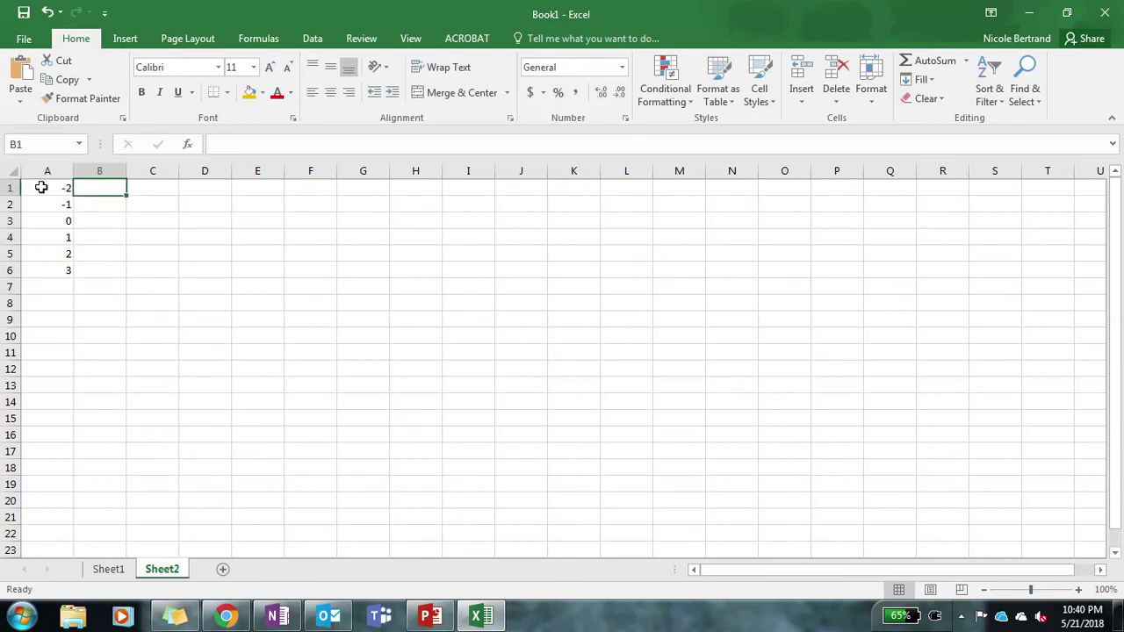
type("250")
key("Return")
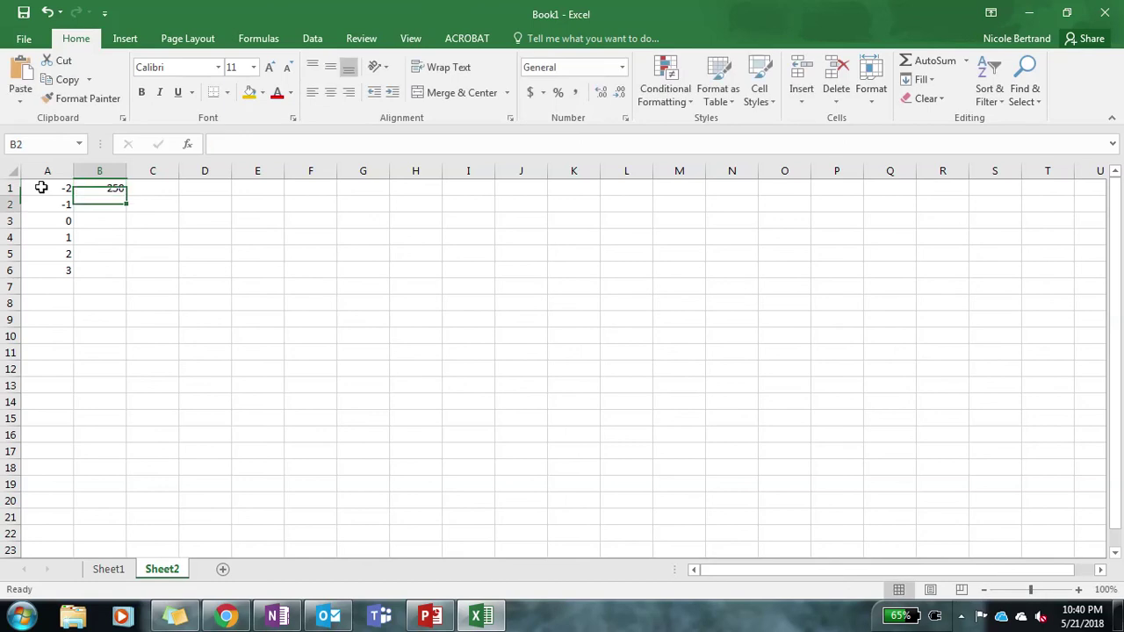
type("5")
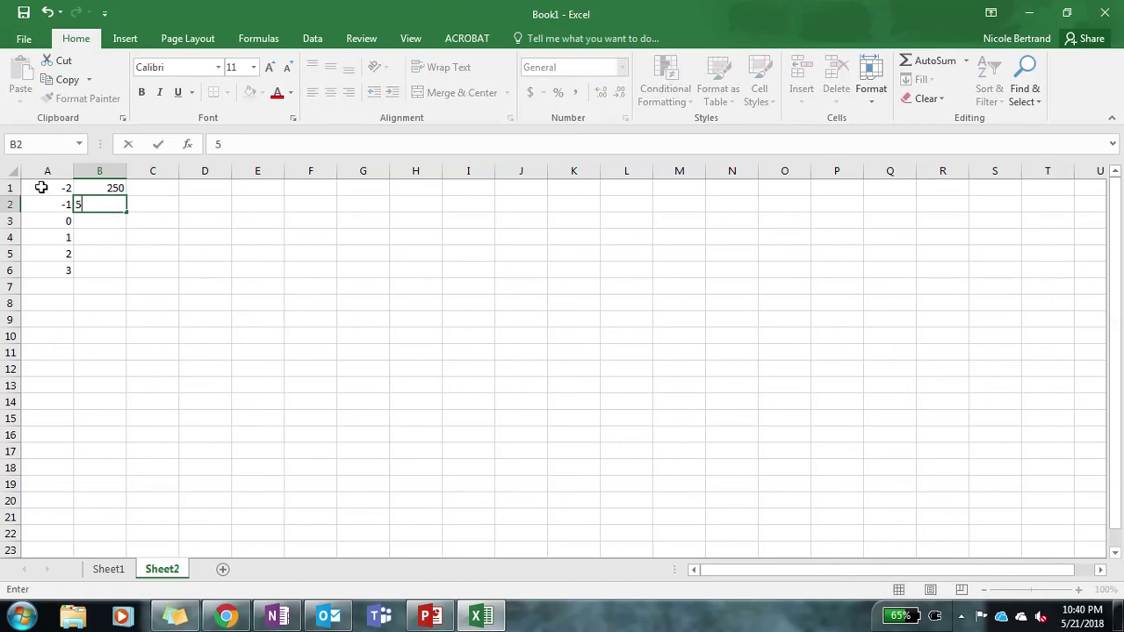
type("14")
key("Return")
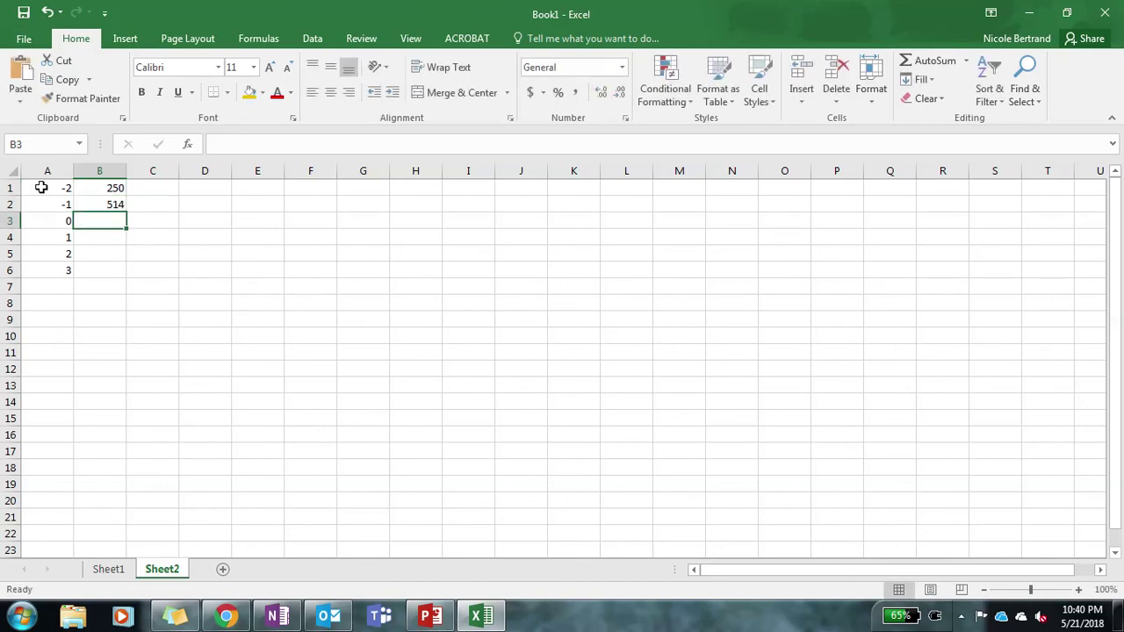
type("742")
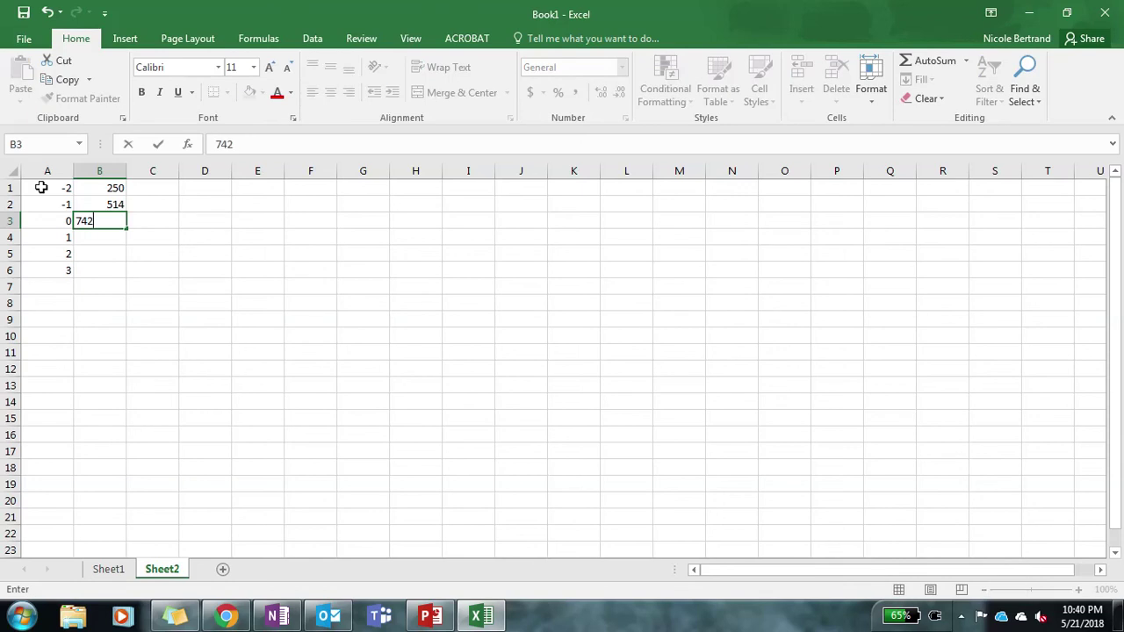
key("Return")
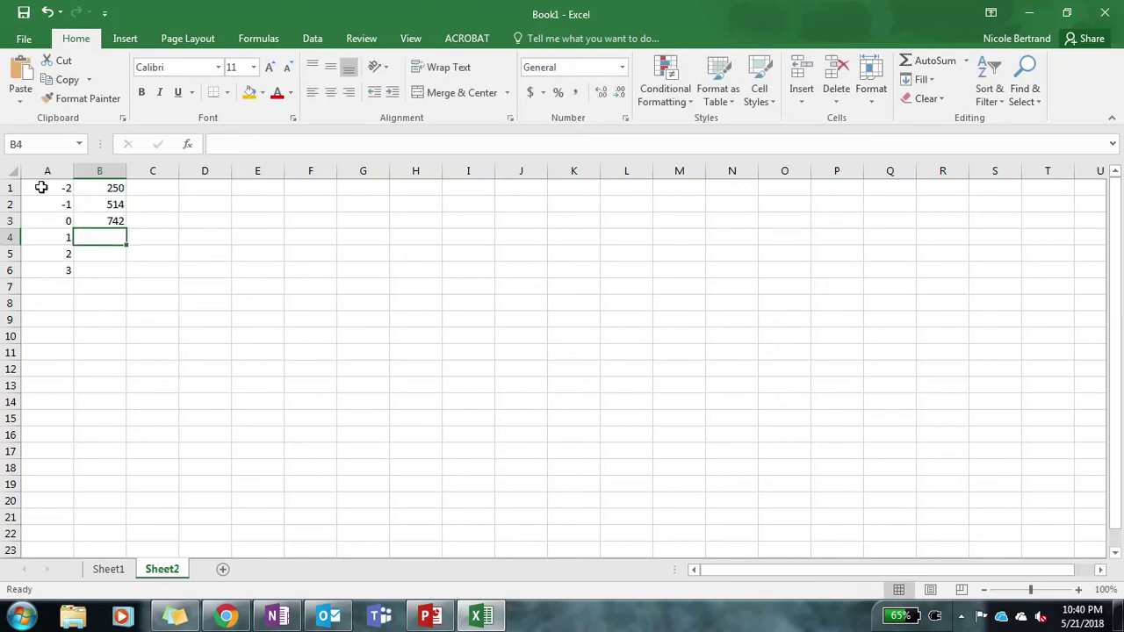
Enter the y values 1100, 1275 and 1489 in cells B4:B6.
type("1100")
key("Return")
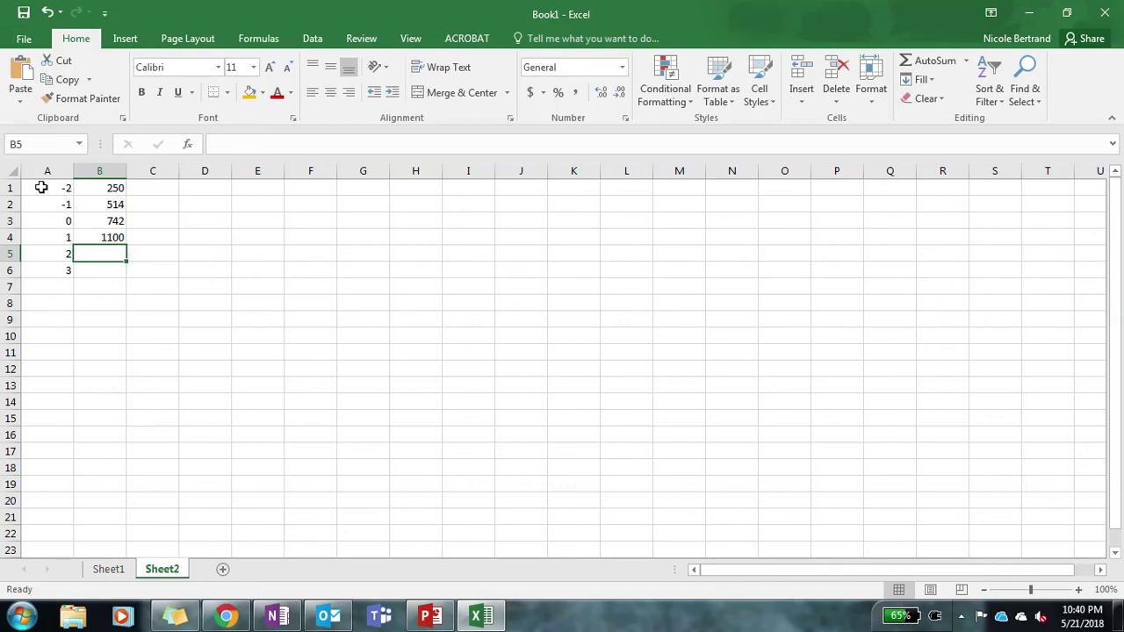
type("1")
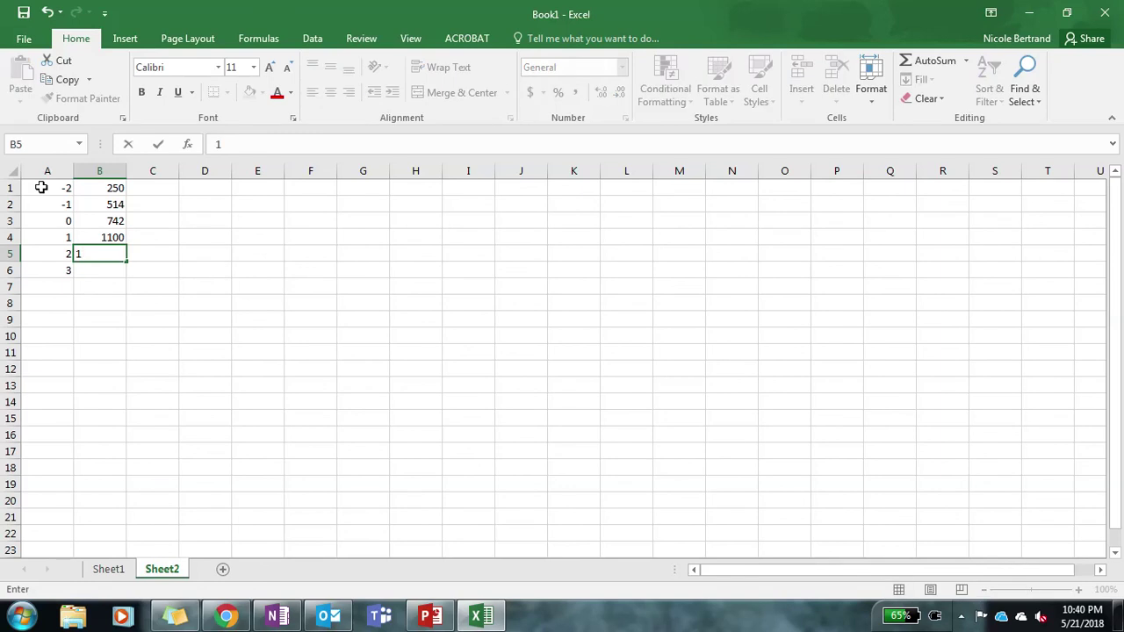
type("275")
key("Return")
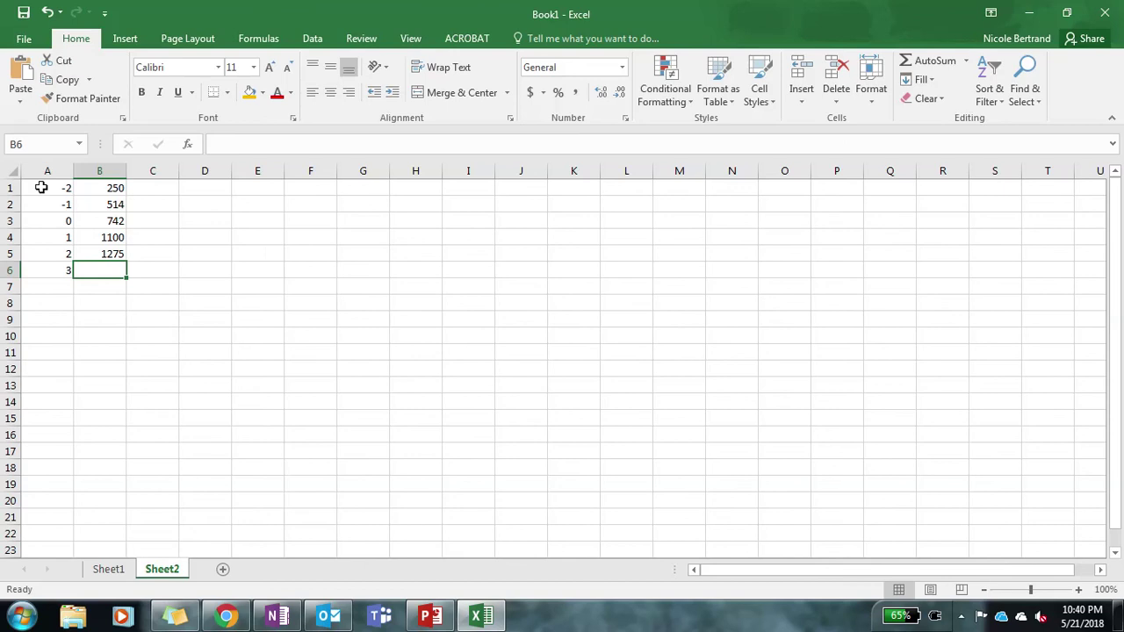
type("1489")
key("Return")
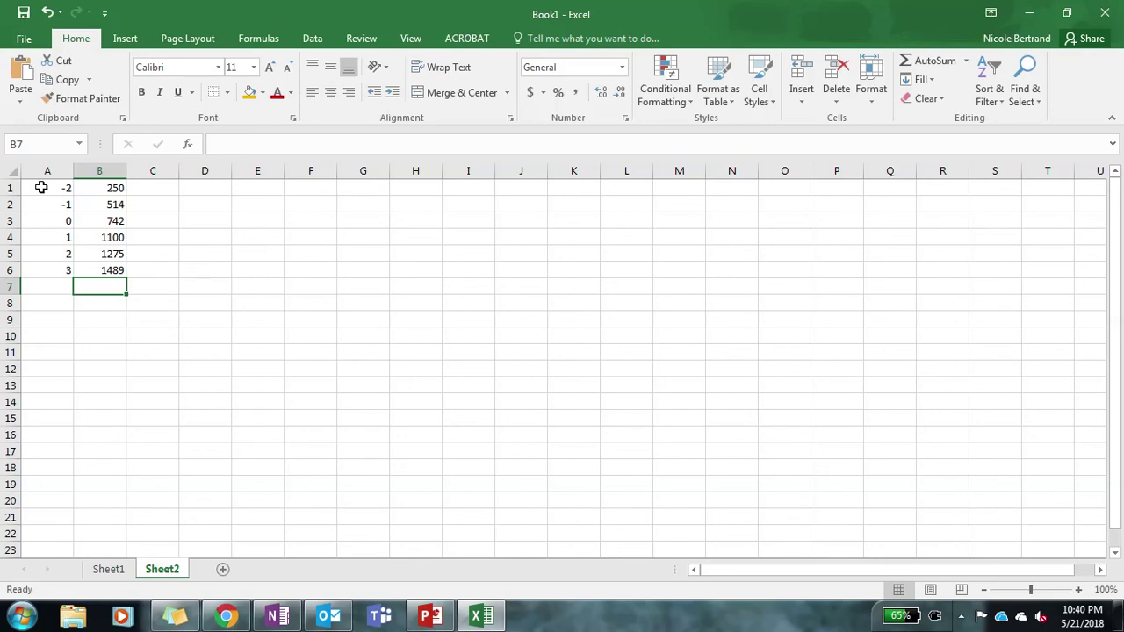
Insert a markers-only Scatter chart from the data in A1:B6 of Sheet2.
left_click_drag(41, 187, 103, 267)
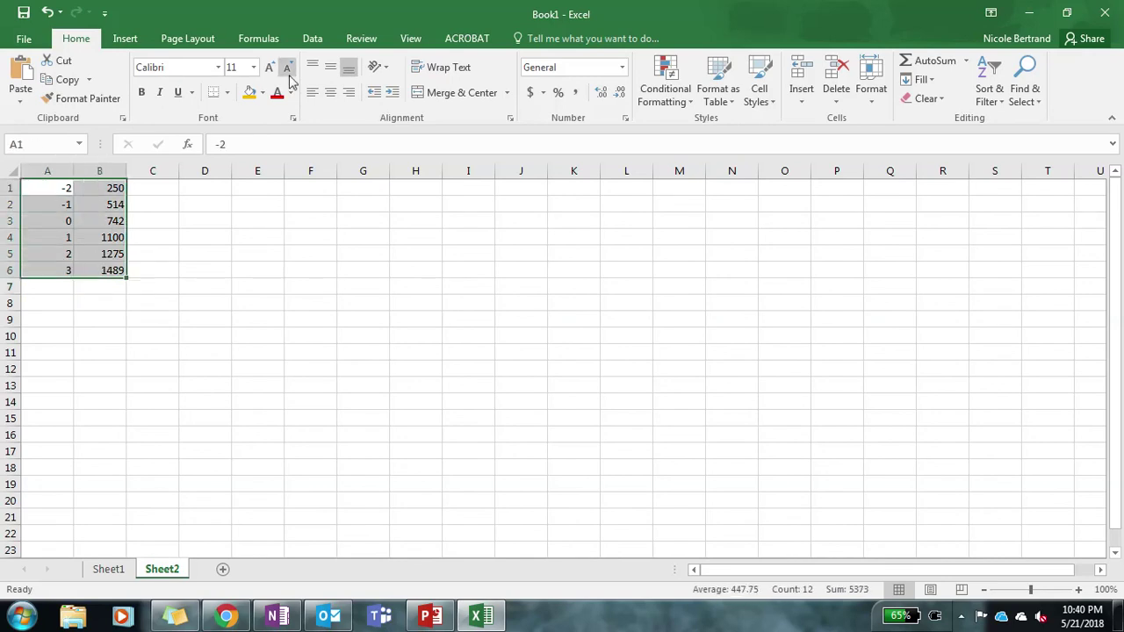
left_click(130, 43)
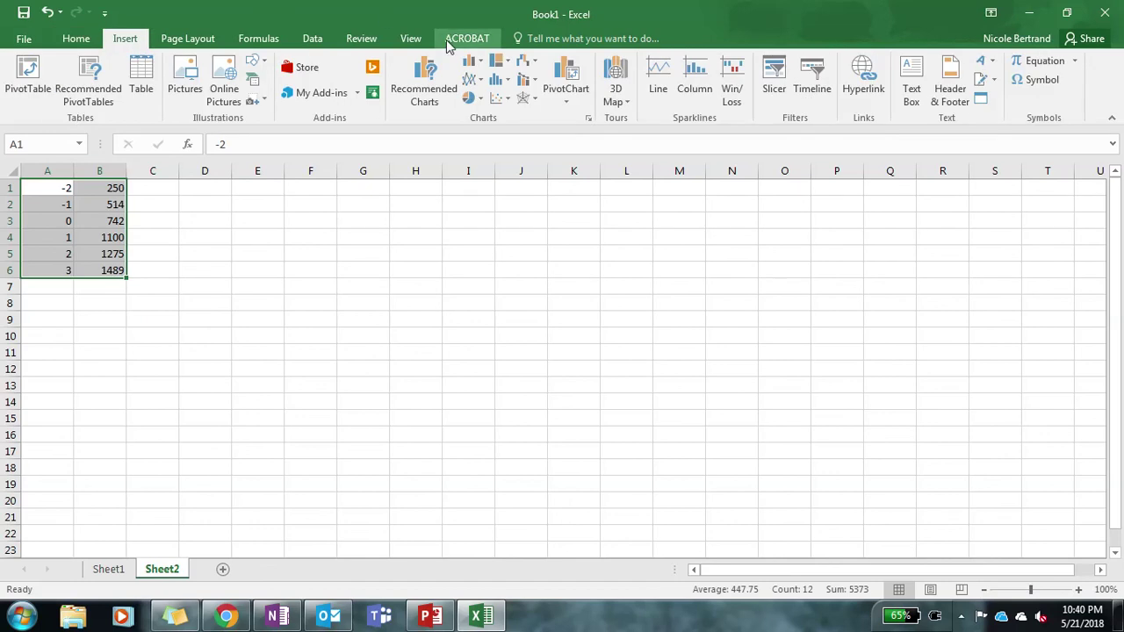
left_click(500, 100)
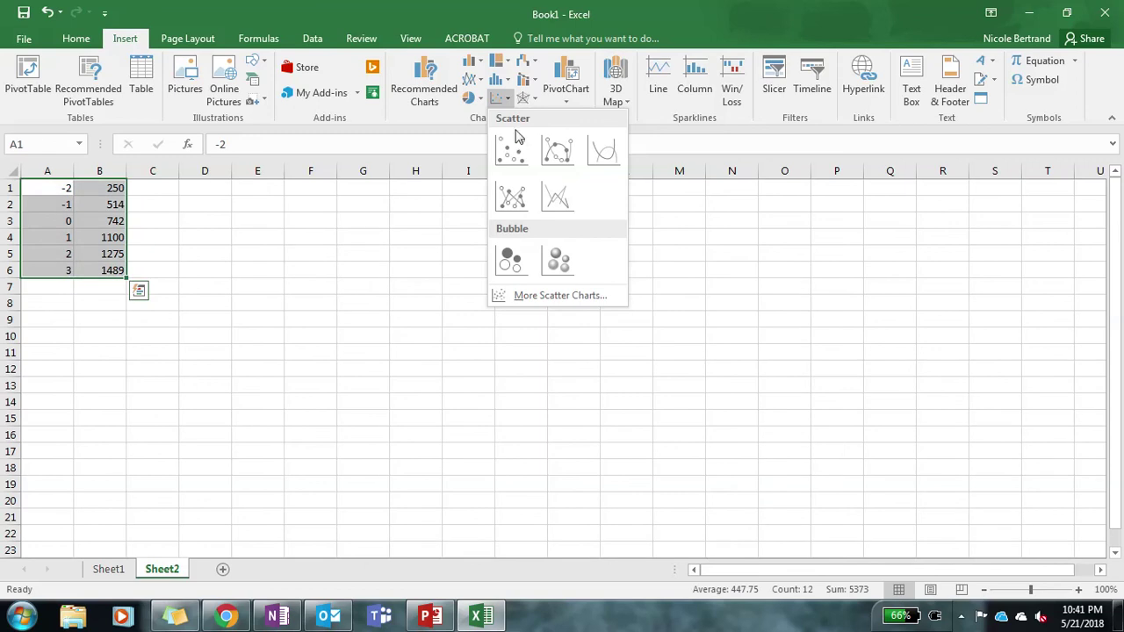
left_click(508, 151)
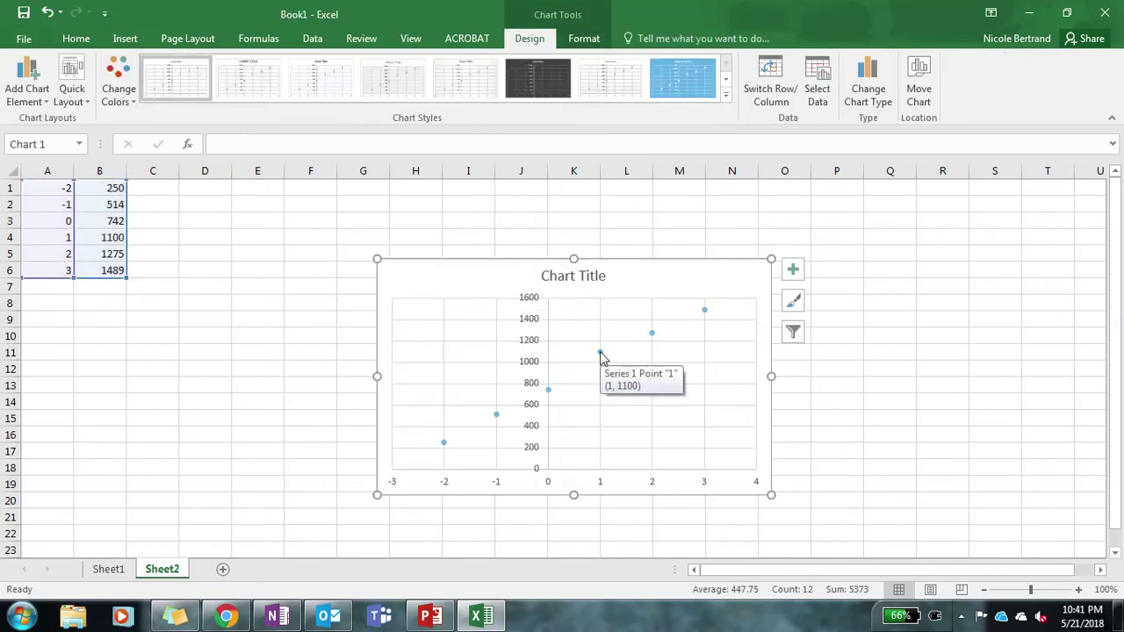
Add a Linear trendline to the Sheet2 scatter points and display its equation on the chart.
right_click(601, 354)
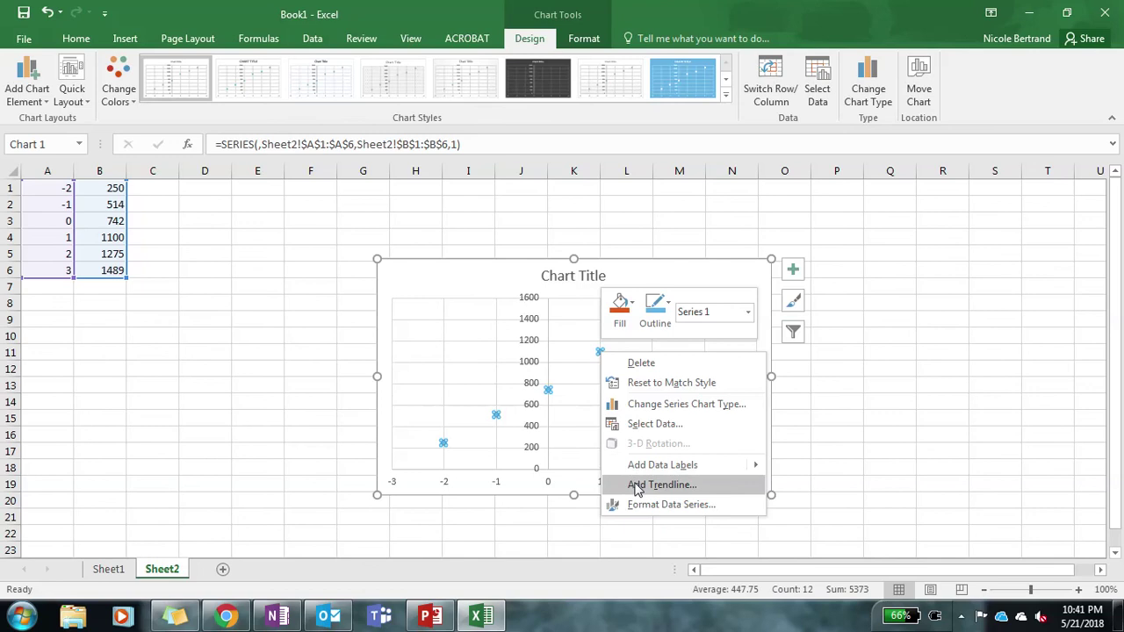
left_click(661, 485)
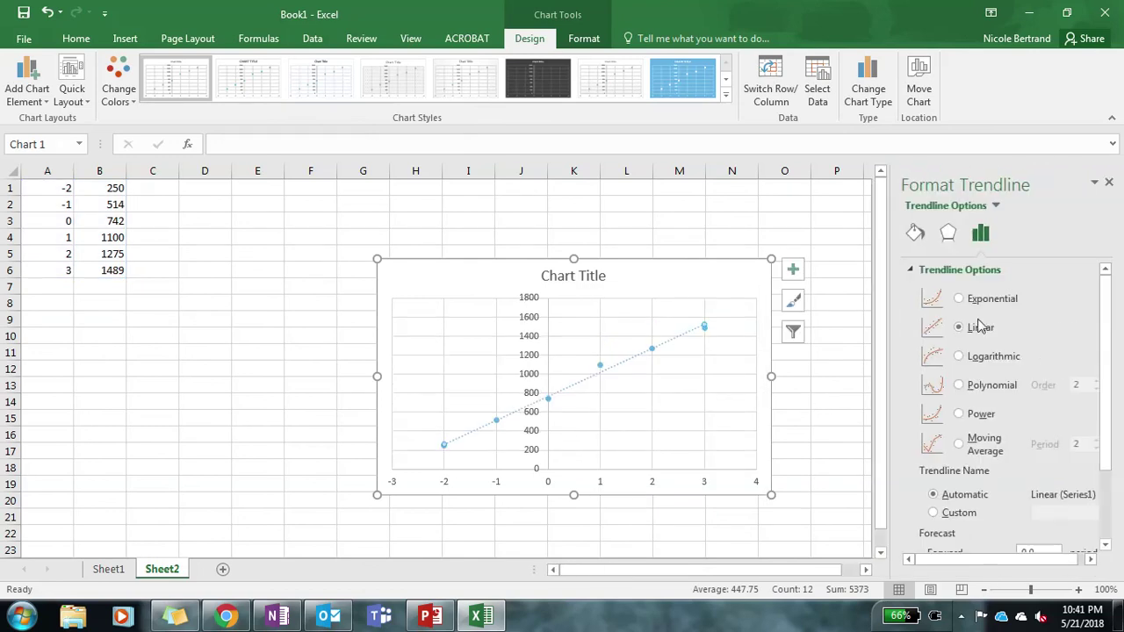
left_click_drag(1099, 351, 1098, 454)
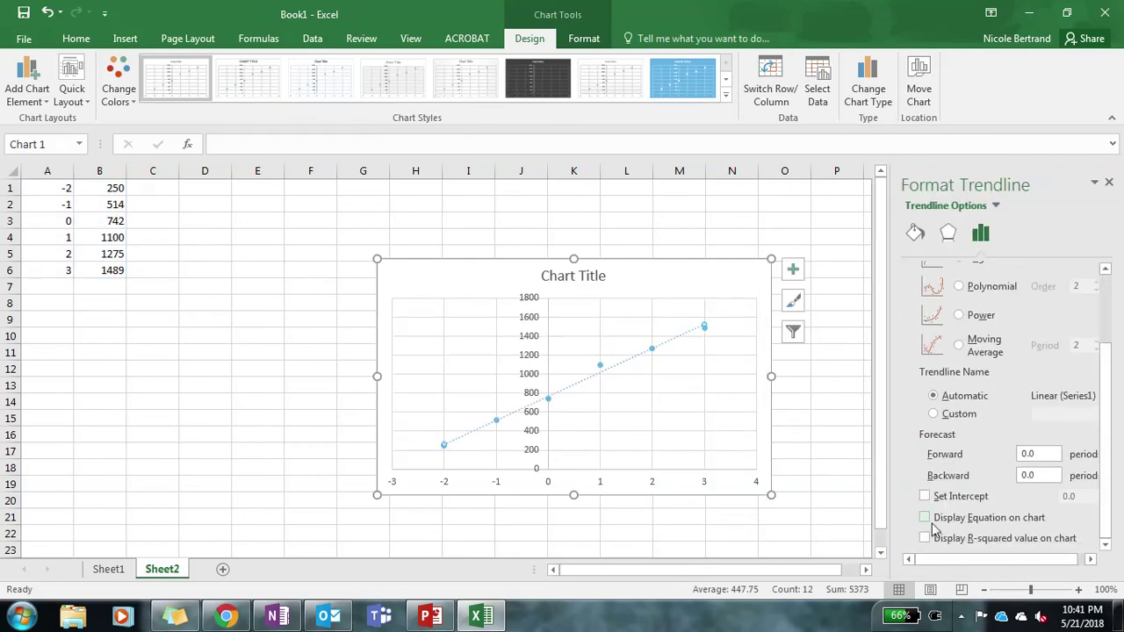
left_click(926, 518)
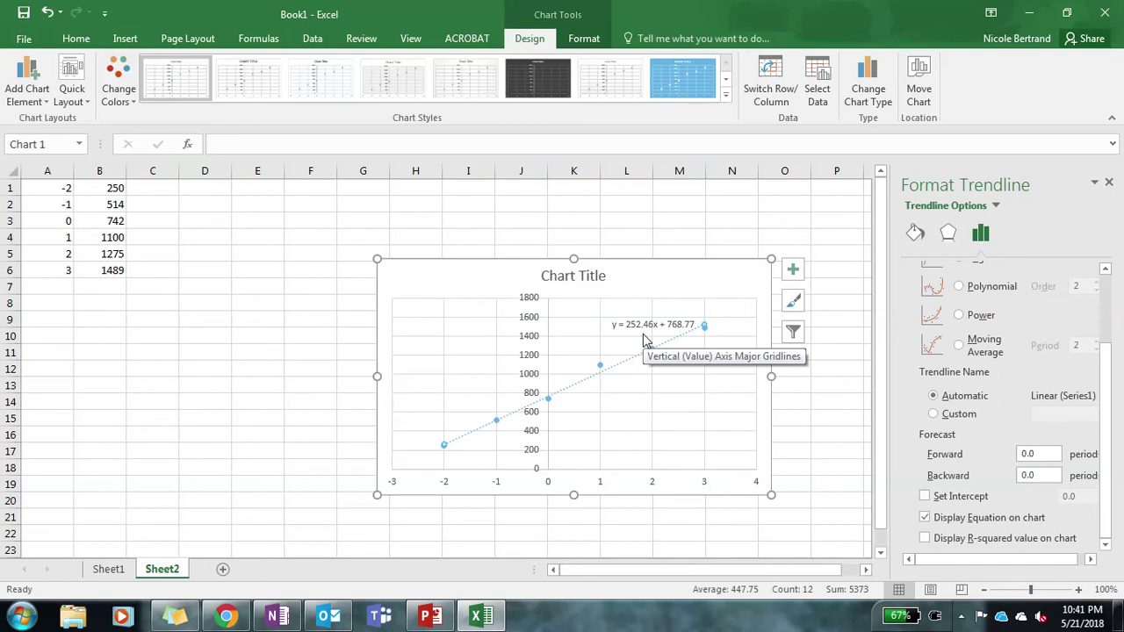
mouse_move(509, 5)
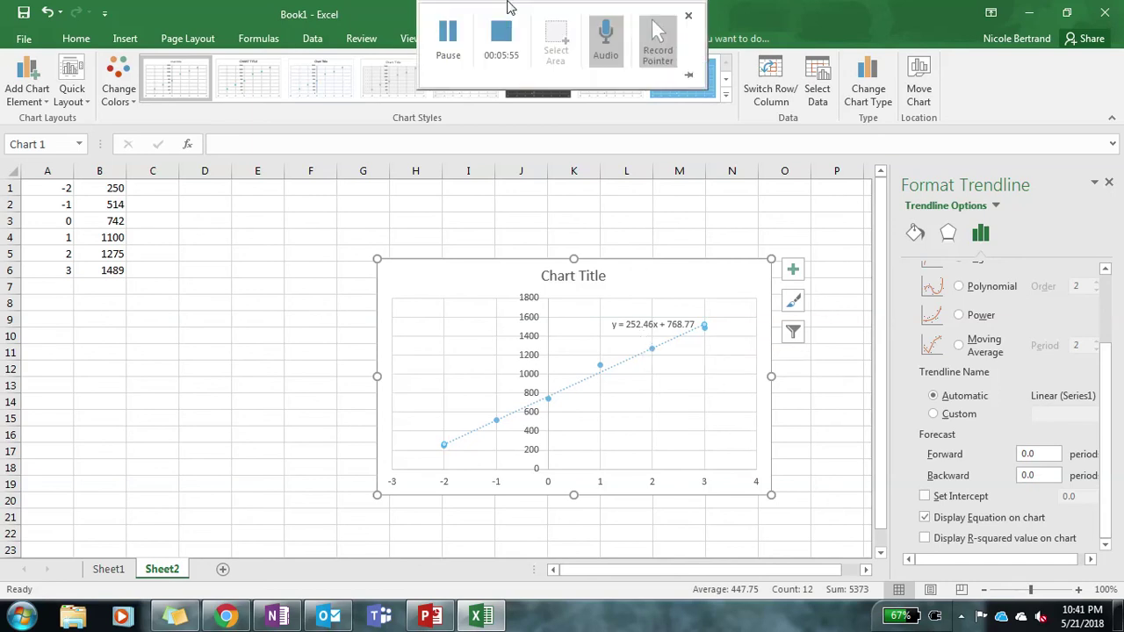